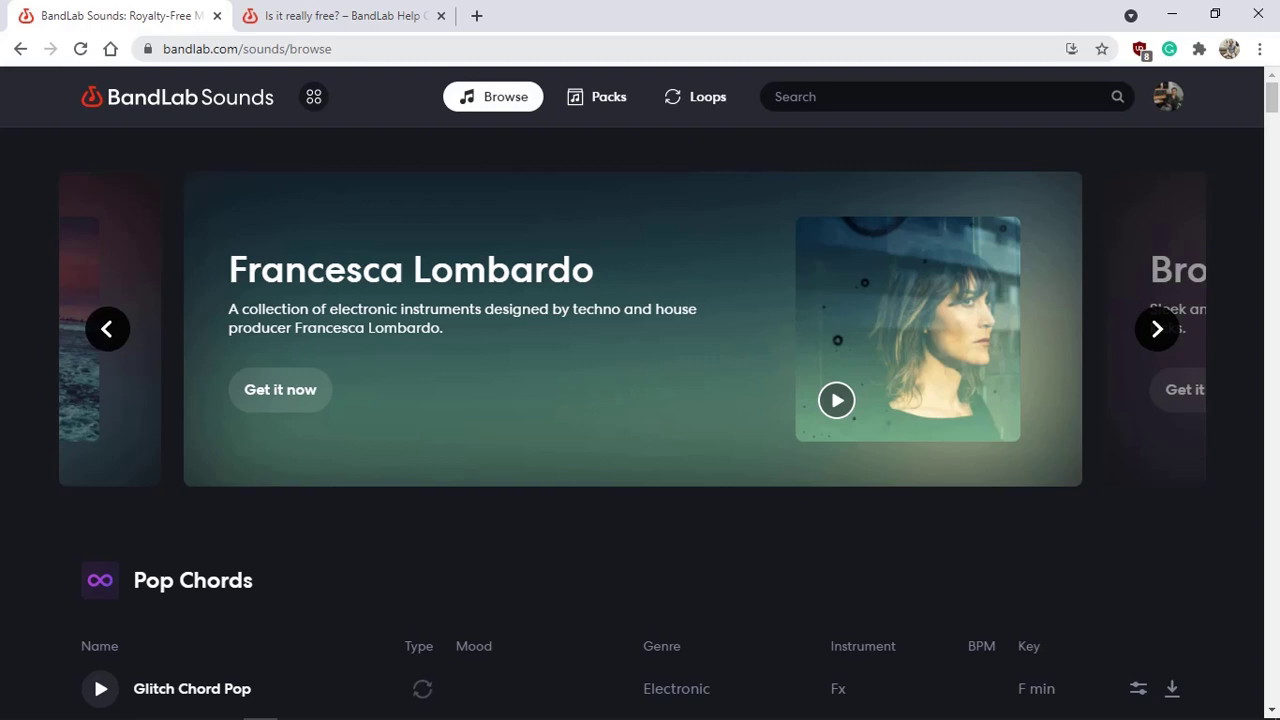
Read through the 'Is it really free?' Help Center article on BandLab's royalty-free loops.
key("ctrl+Tab")
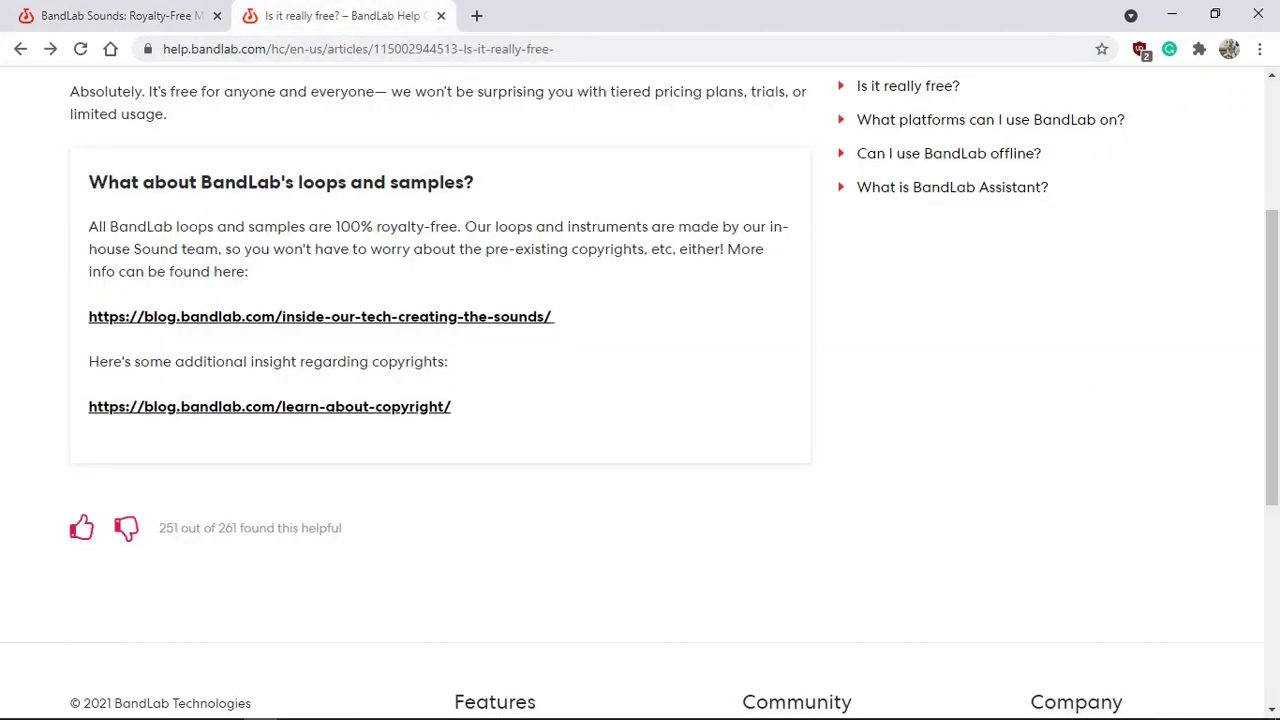
scroll(640, 400, "up", 3)
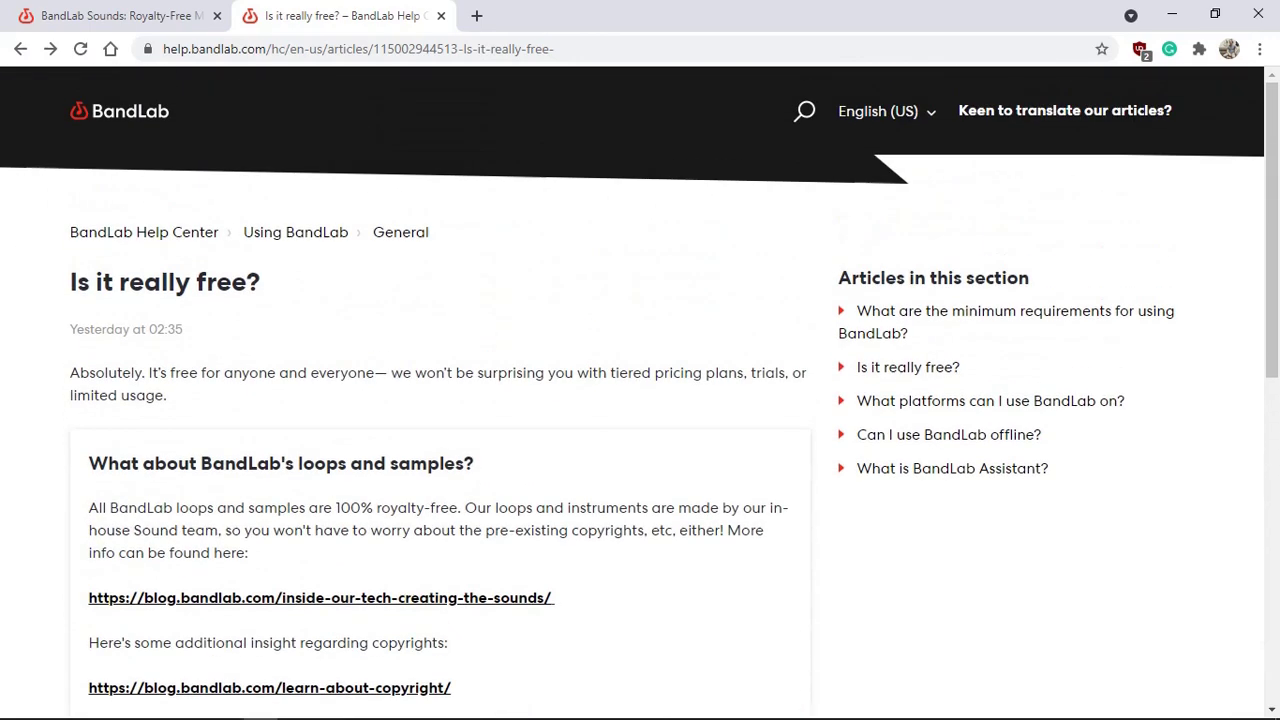
scroll(640, 400, "down", 4)
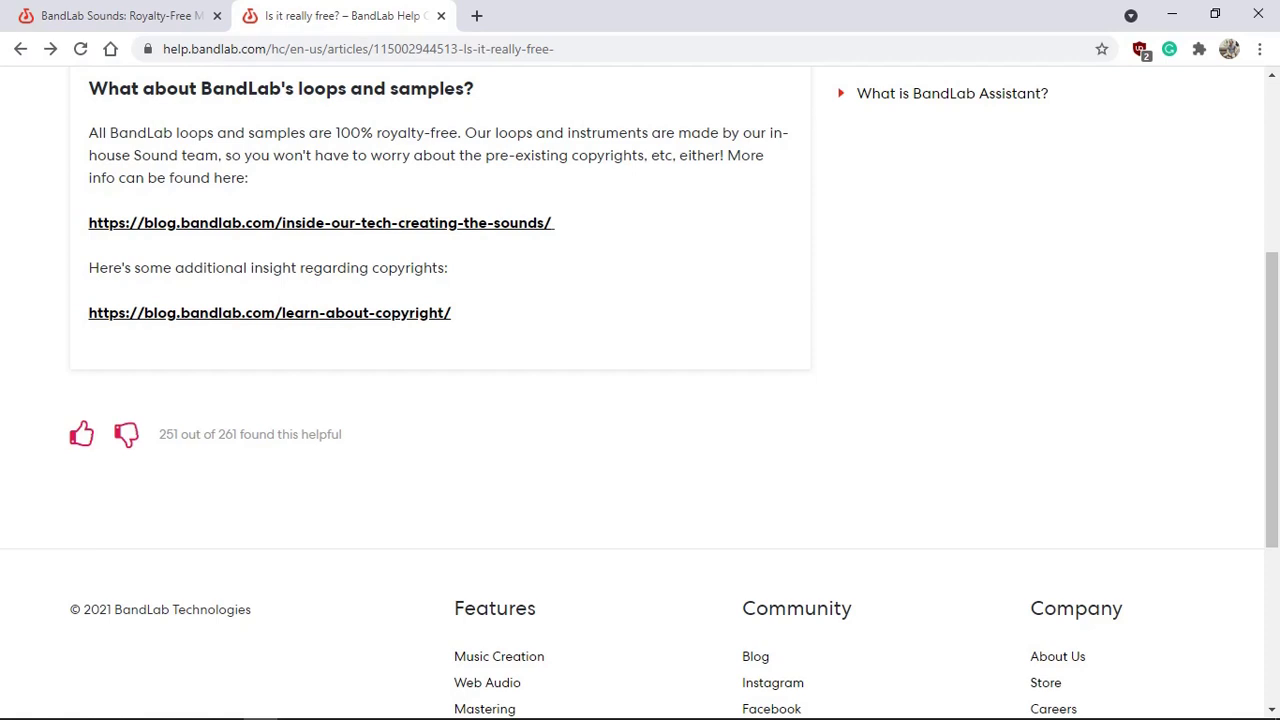
Return to the BandLab Sounds browse page and open the Packs catalogue.
key("ctrl+1")
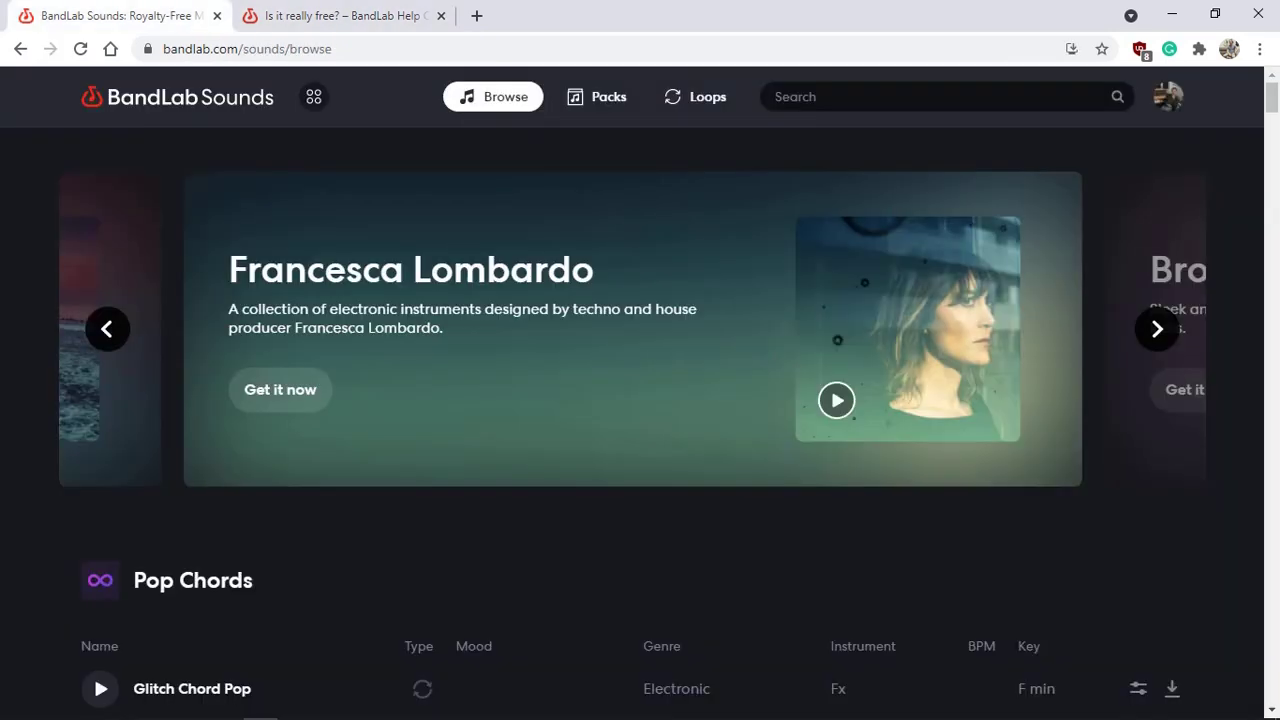
scroll(94, 524, "down", 6)
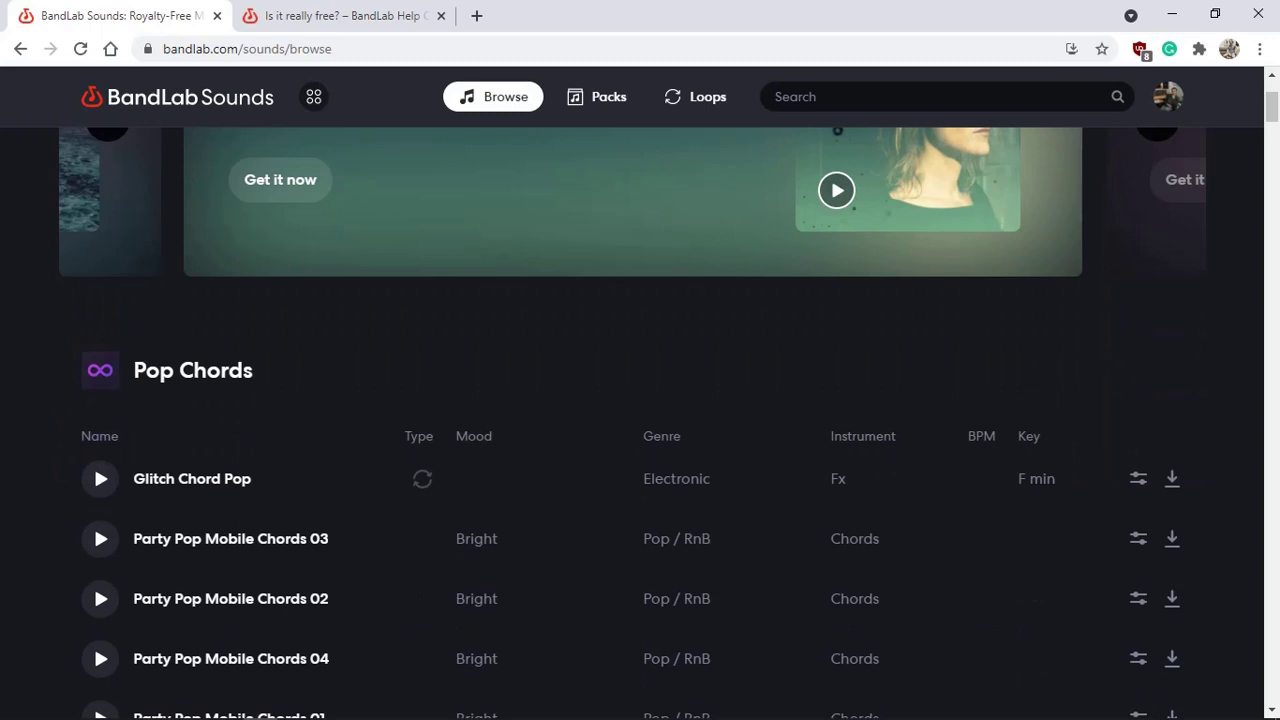
scroll(94, 652, "up", 6)
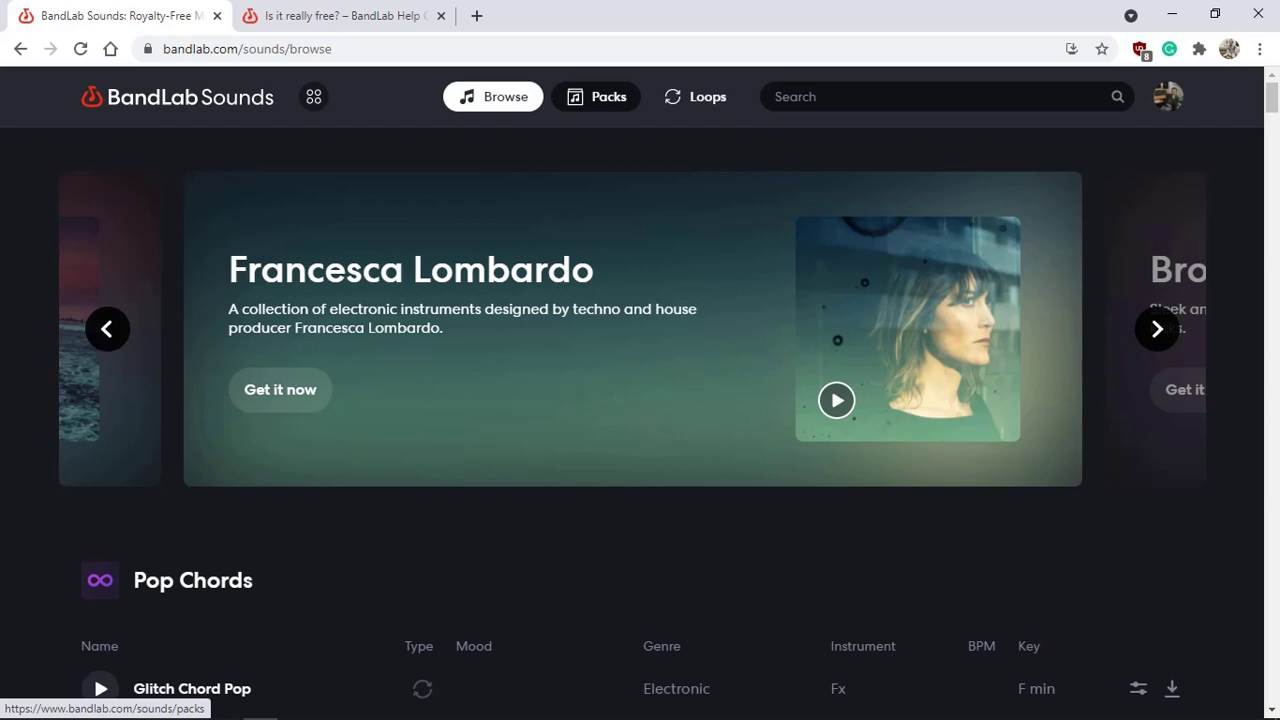
left_click(596, 96)
scroll(490, 370, "down", 2)
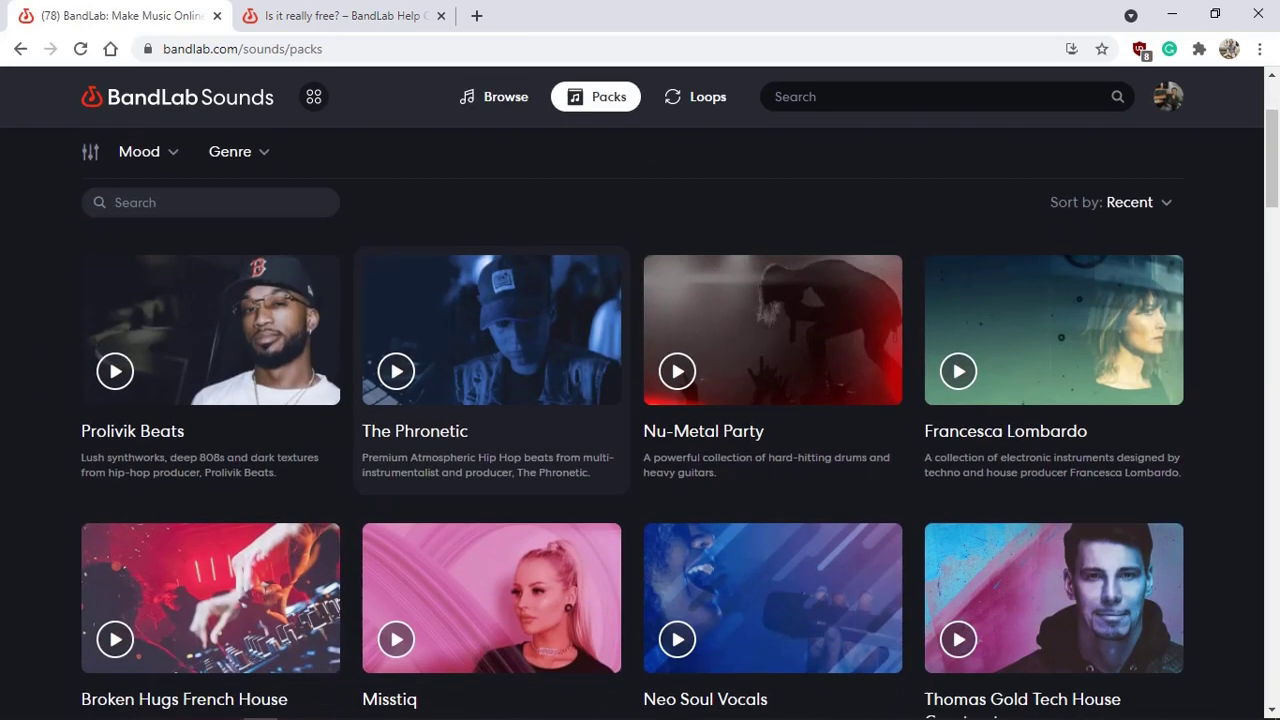
scroll(490, 300, "down", 2)
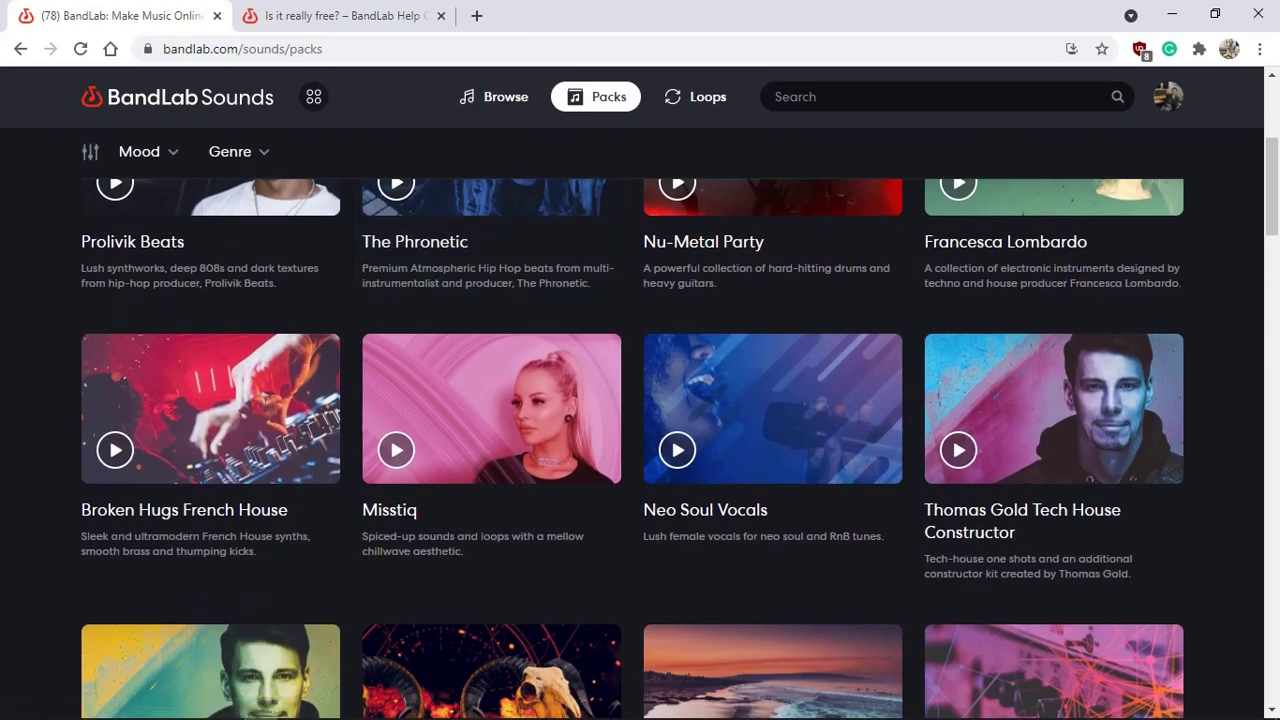
Preview the Misstiq, Thomas Gold Tech House, Chillwave and Metal Party packs.
left_click(396, 449)
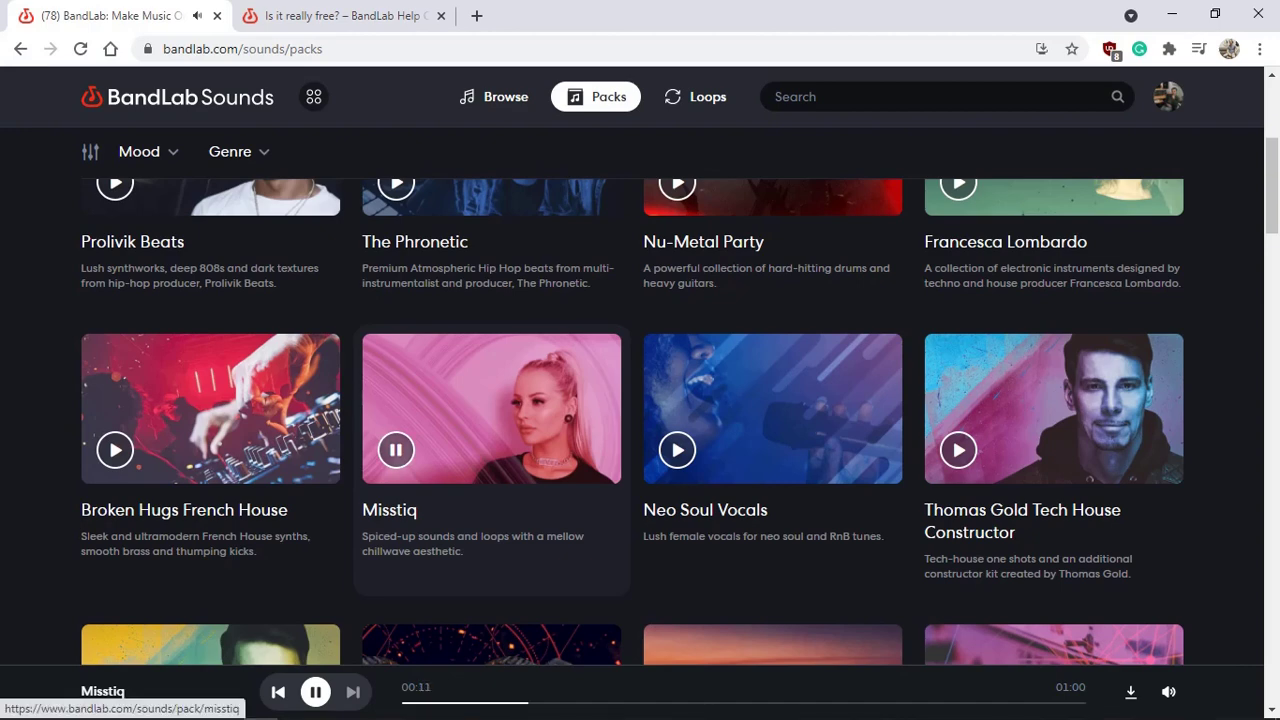
scroll(491, 420, "down", 3)
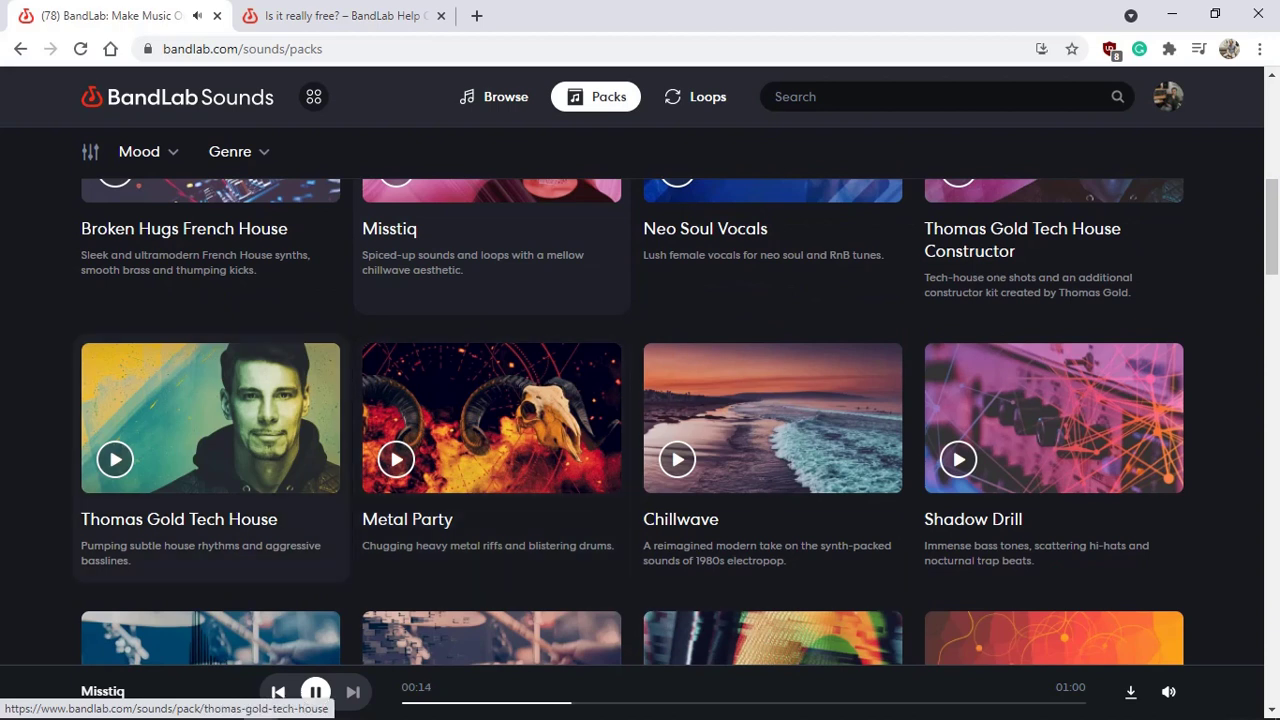
left_click(115, 459)
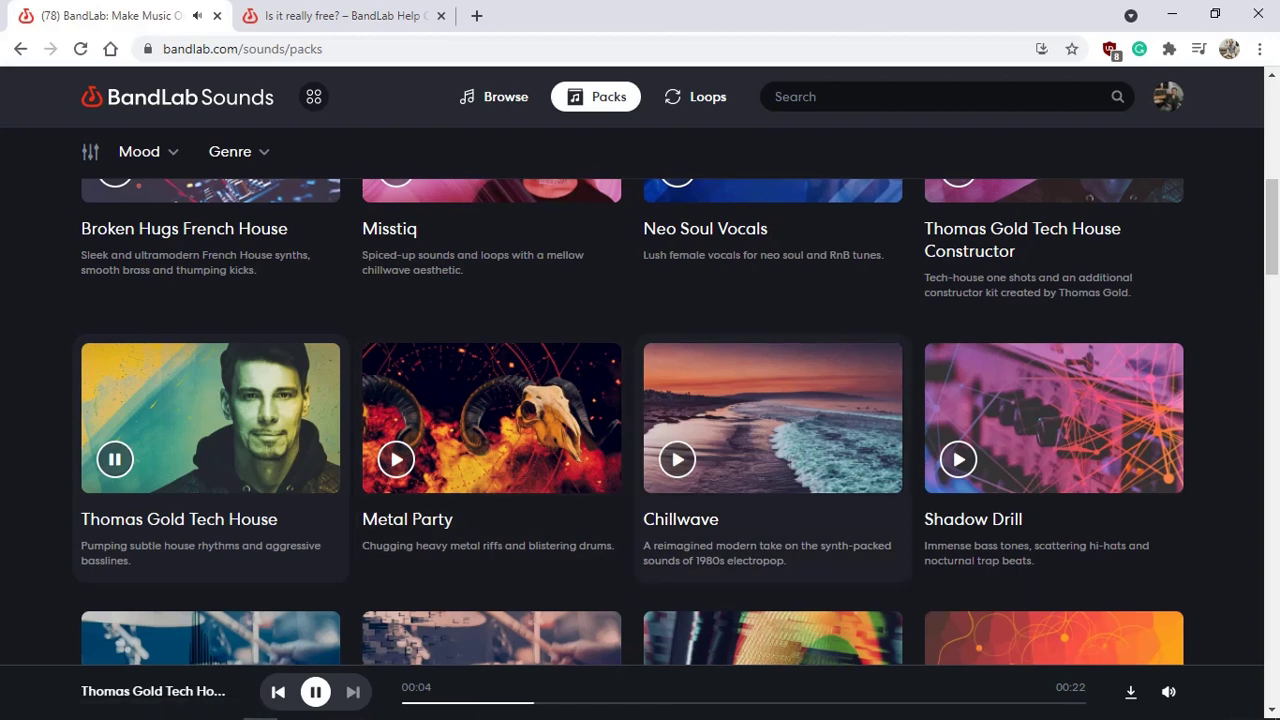
left_click(677, 459)
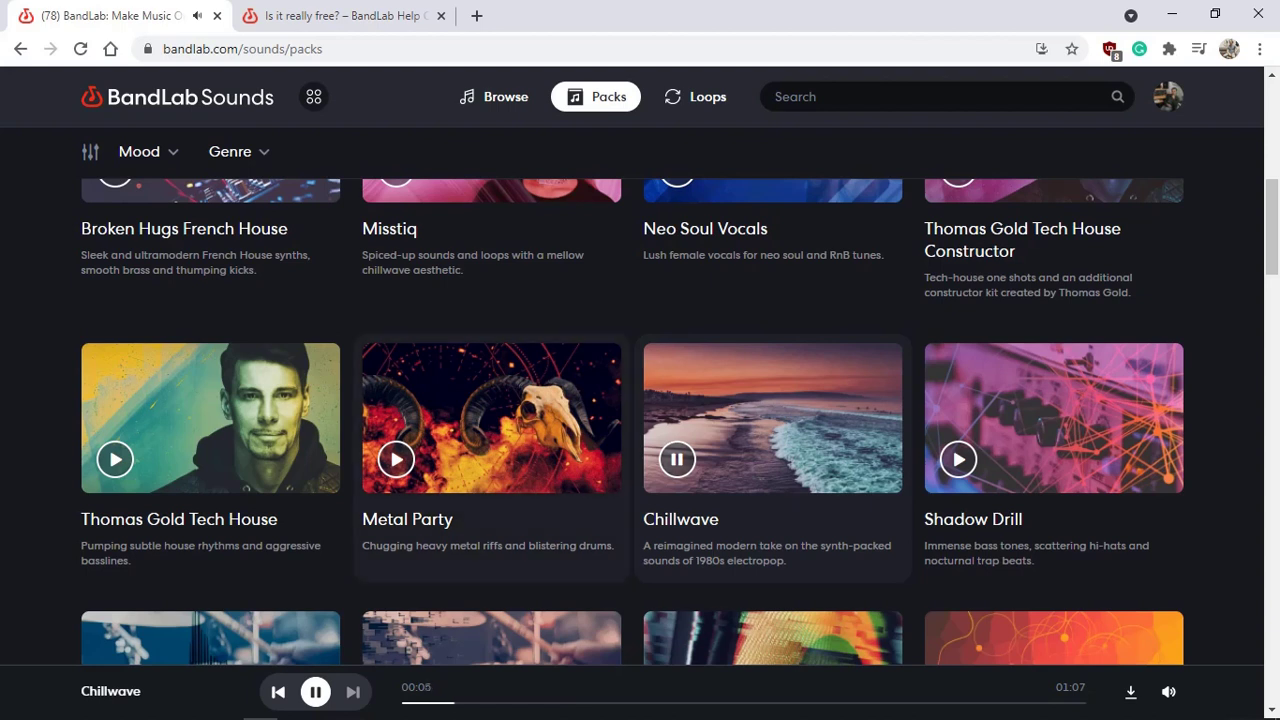
left_click(396, 459)
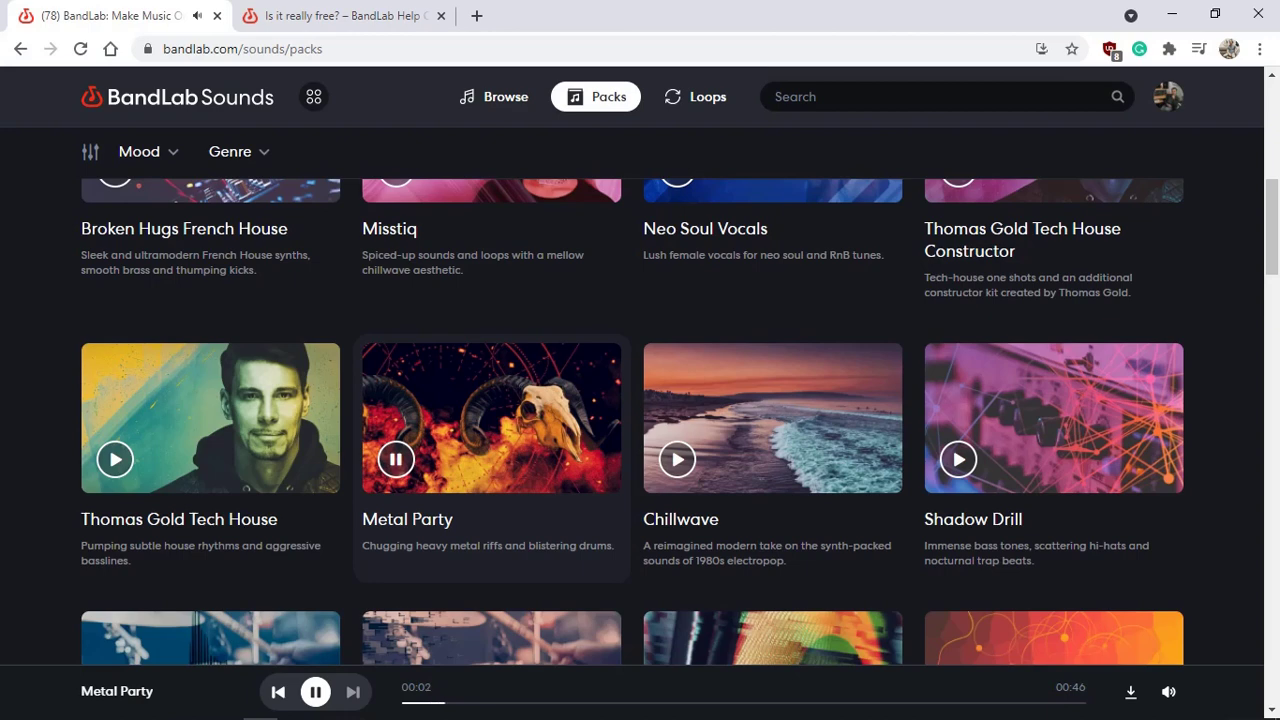
scroll(490, 520, "down", 2)
scroll(490, 520, "down", 3)
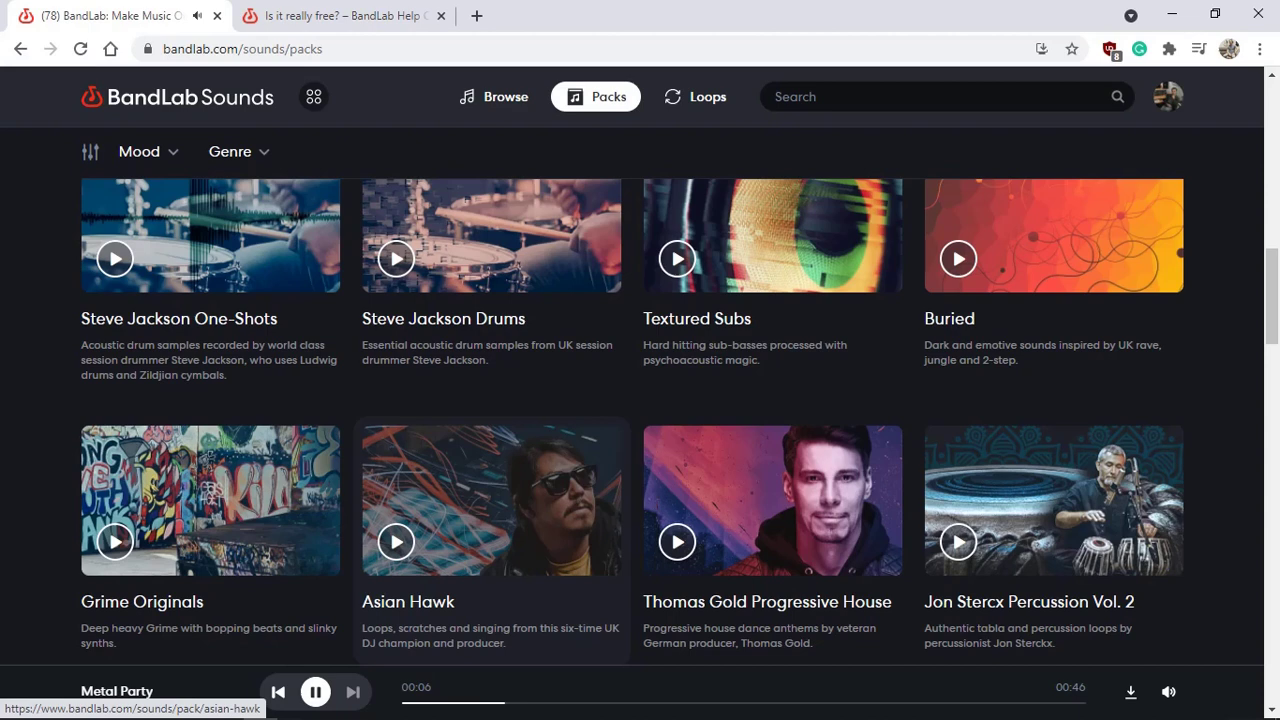
Preview the Steve Jackson Drums and Jon Stercx Percussion Vol. 2 packs.
scroll(466, 387, "up", 2)
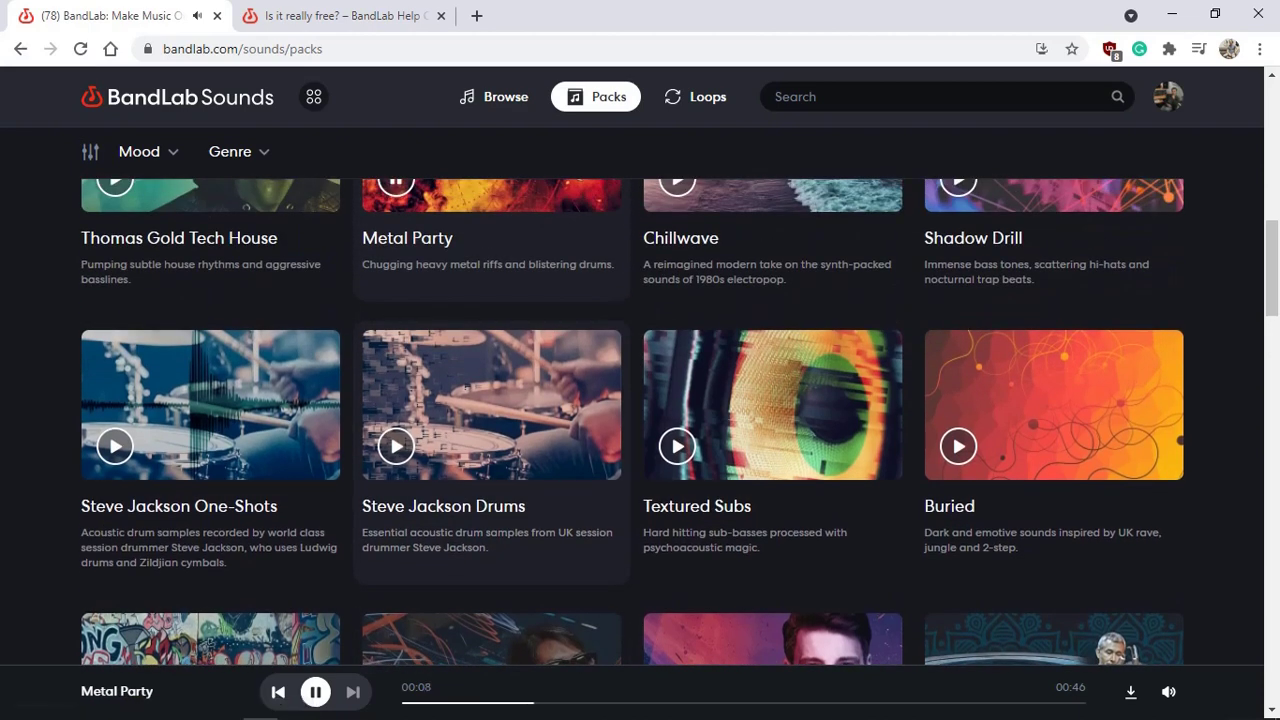
left_click(466, 386)
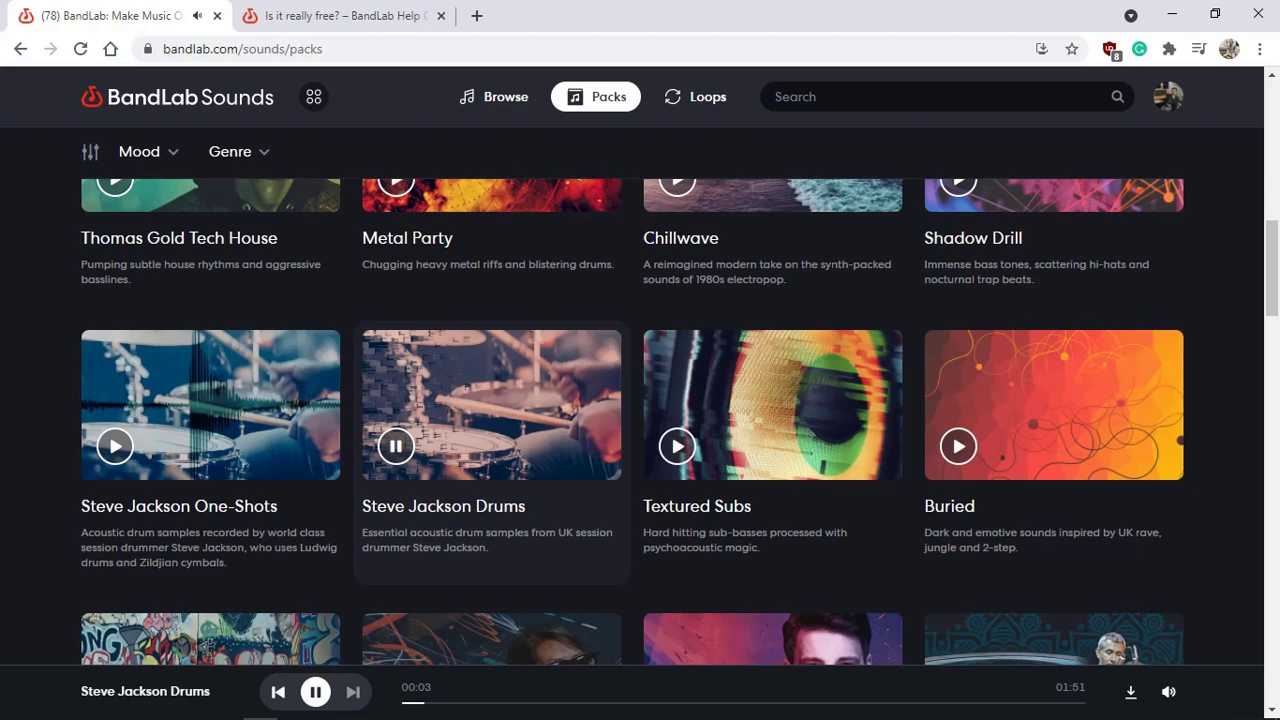
scroll(466, 386, "down", 3)
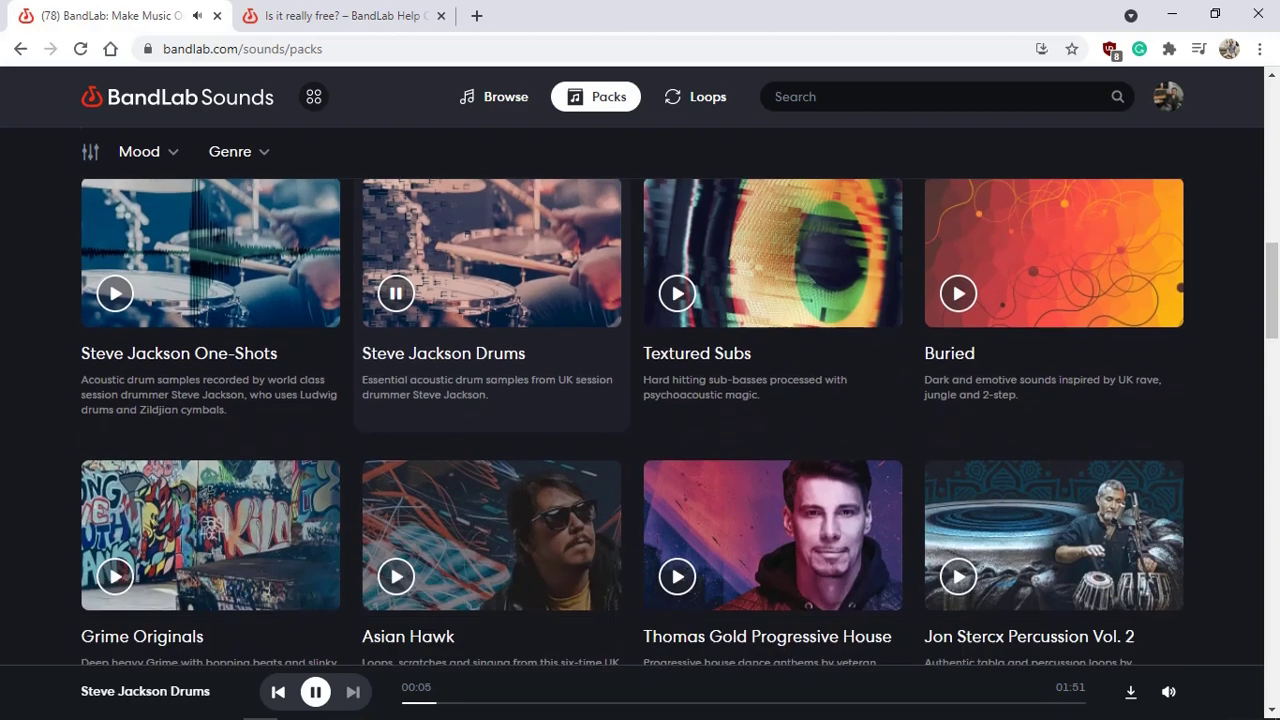
left_click(958, 448)
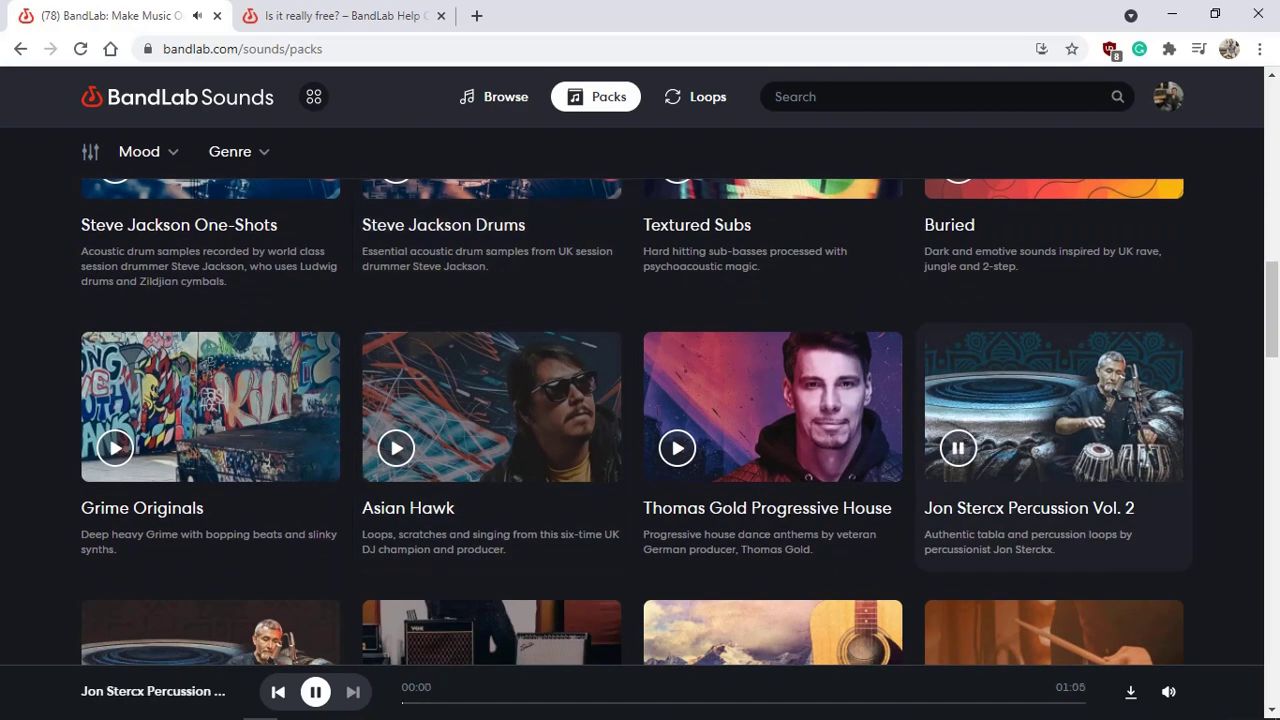
scroll(958, 448, "down", 4)
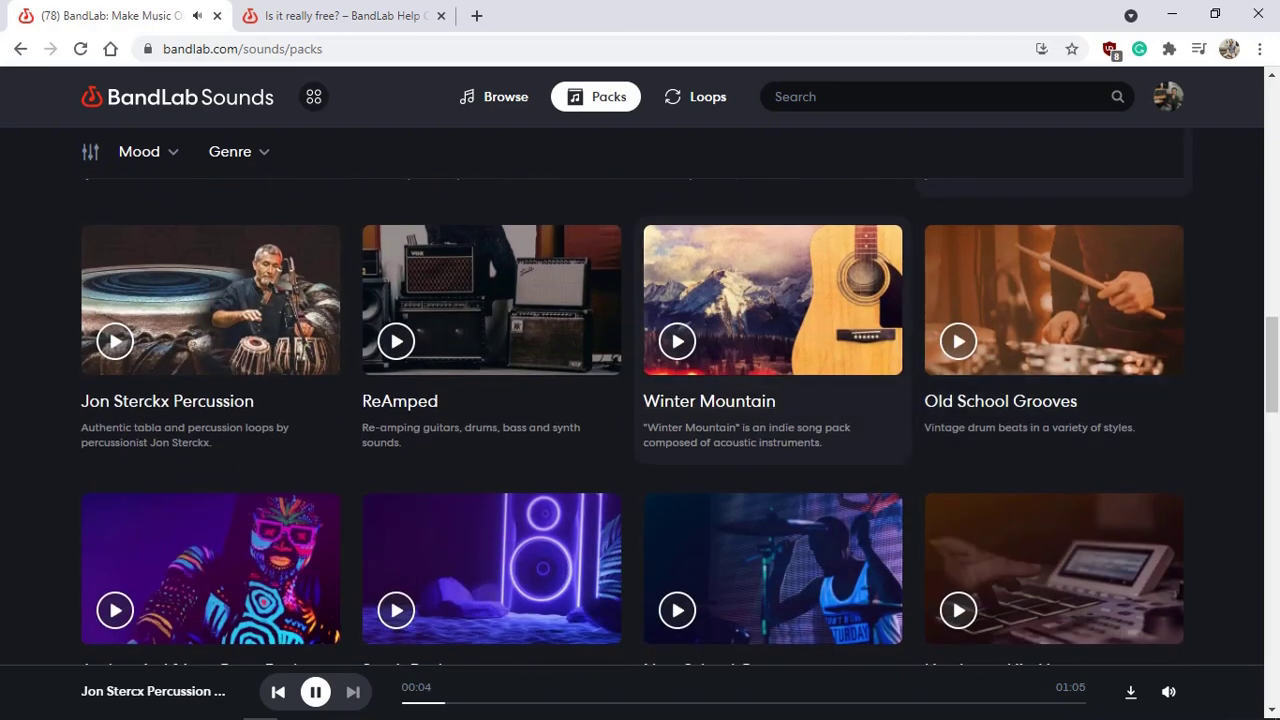
Preview the Winter Mountain pack and scroll the catalogue around it.
left_click(677, 341)
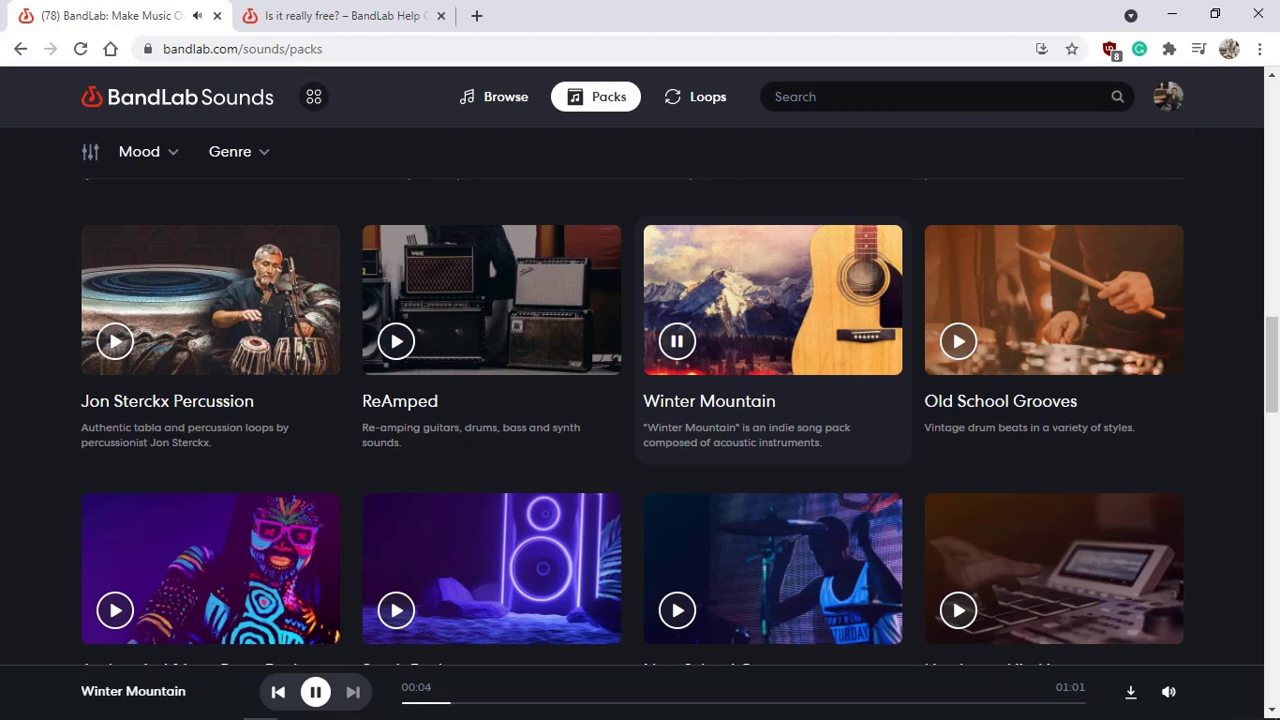
scroll(640, 400, "down", 1)
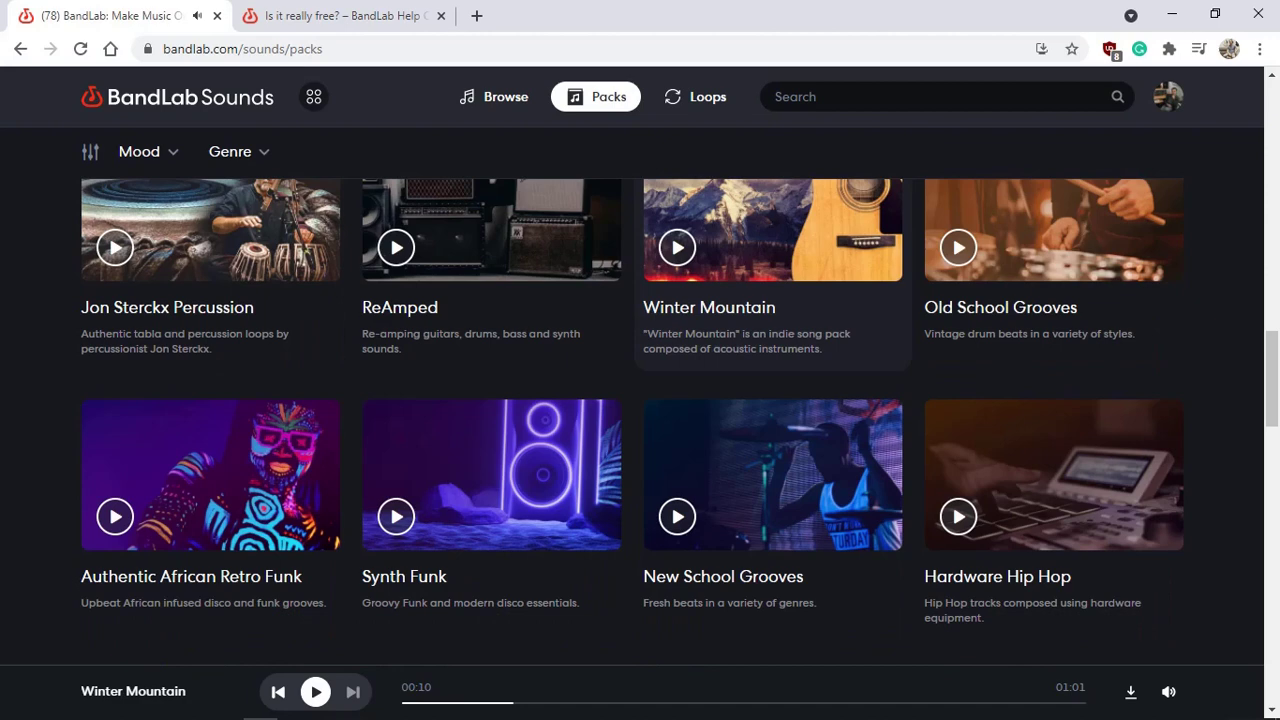
scroll(640, 420, "down", 6)
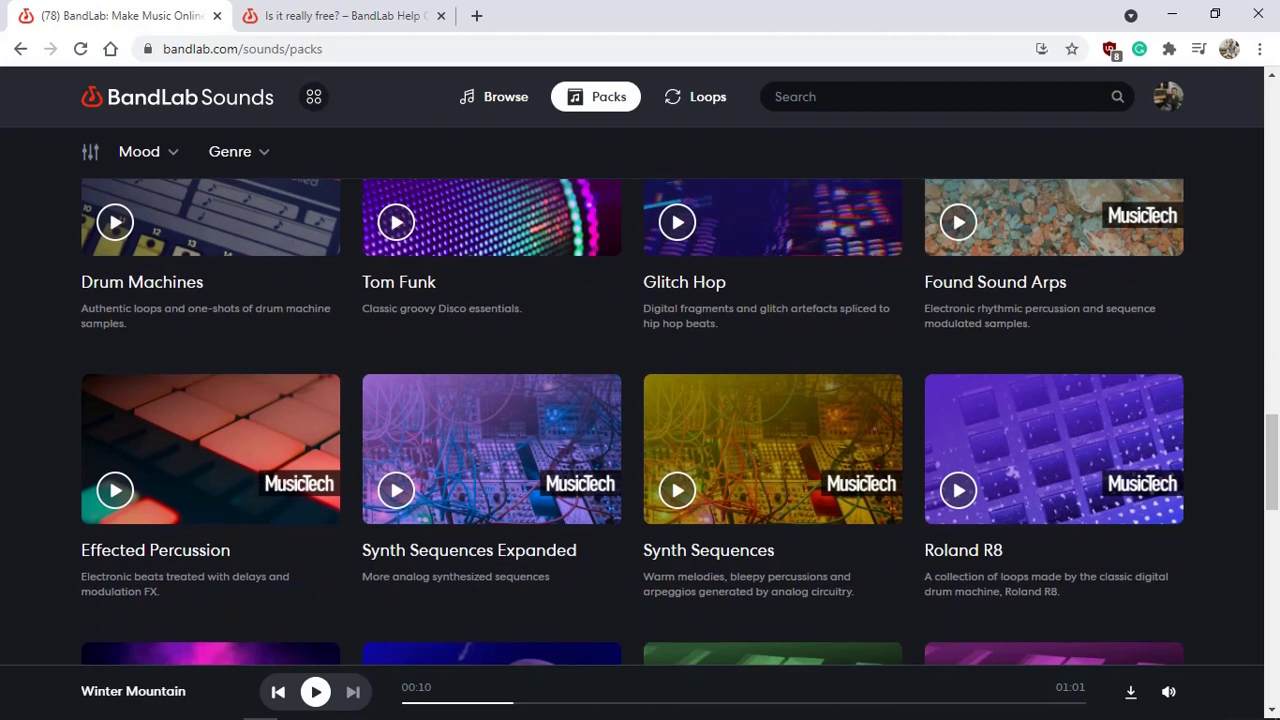
scroll(772, 430, "down", 6)
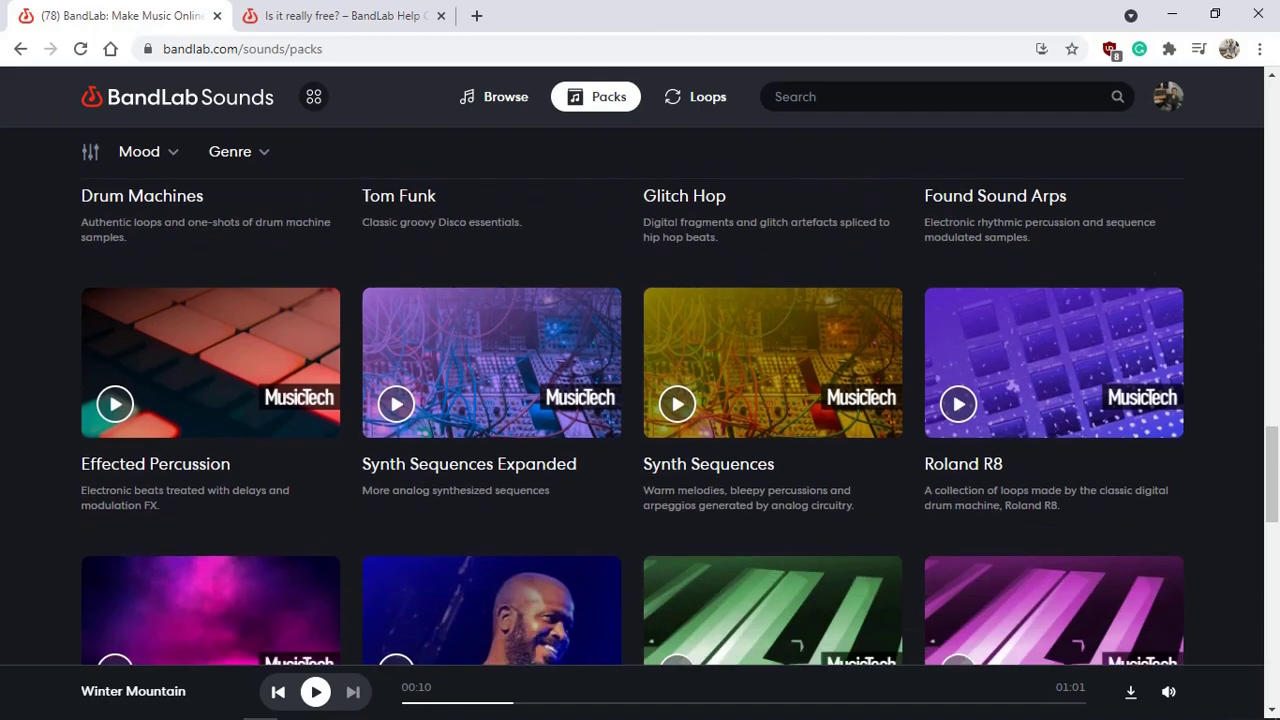
scroll(772, 430, "down", 4)
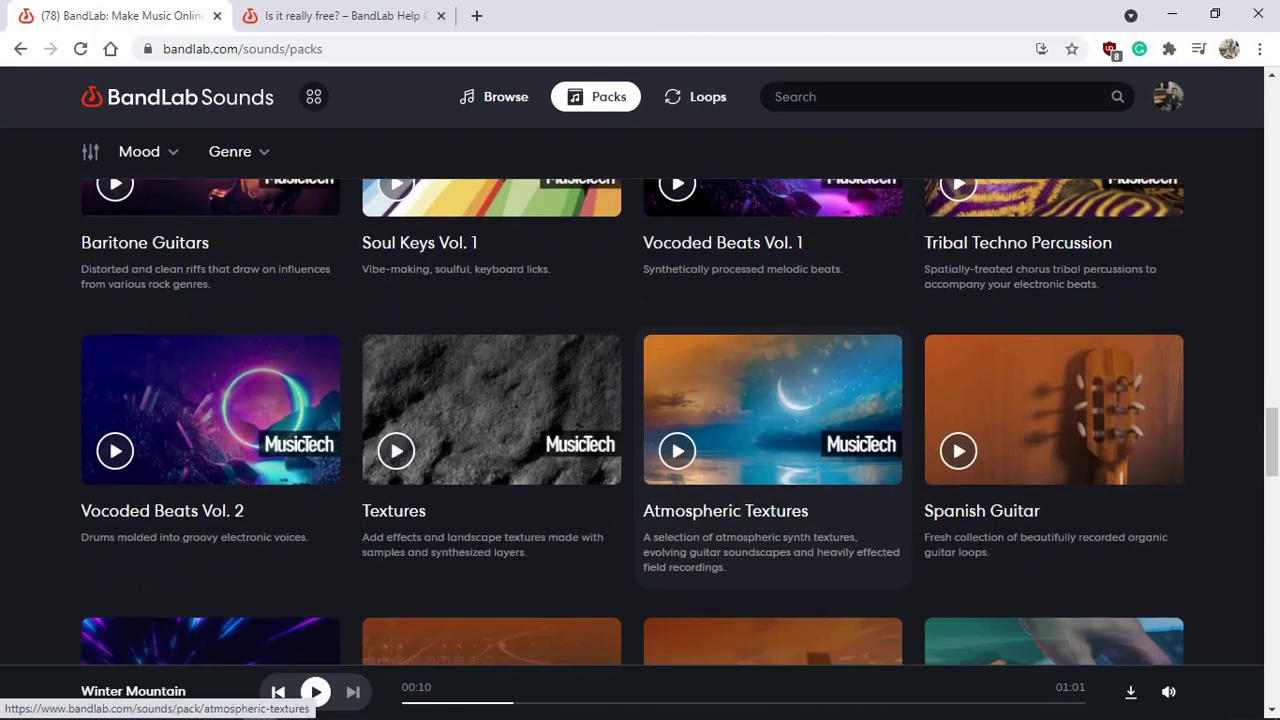
scroll(772, 380, "up", 20)
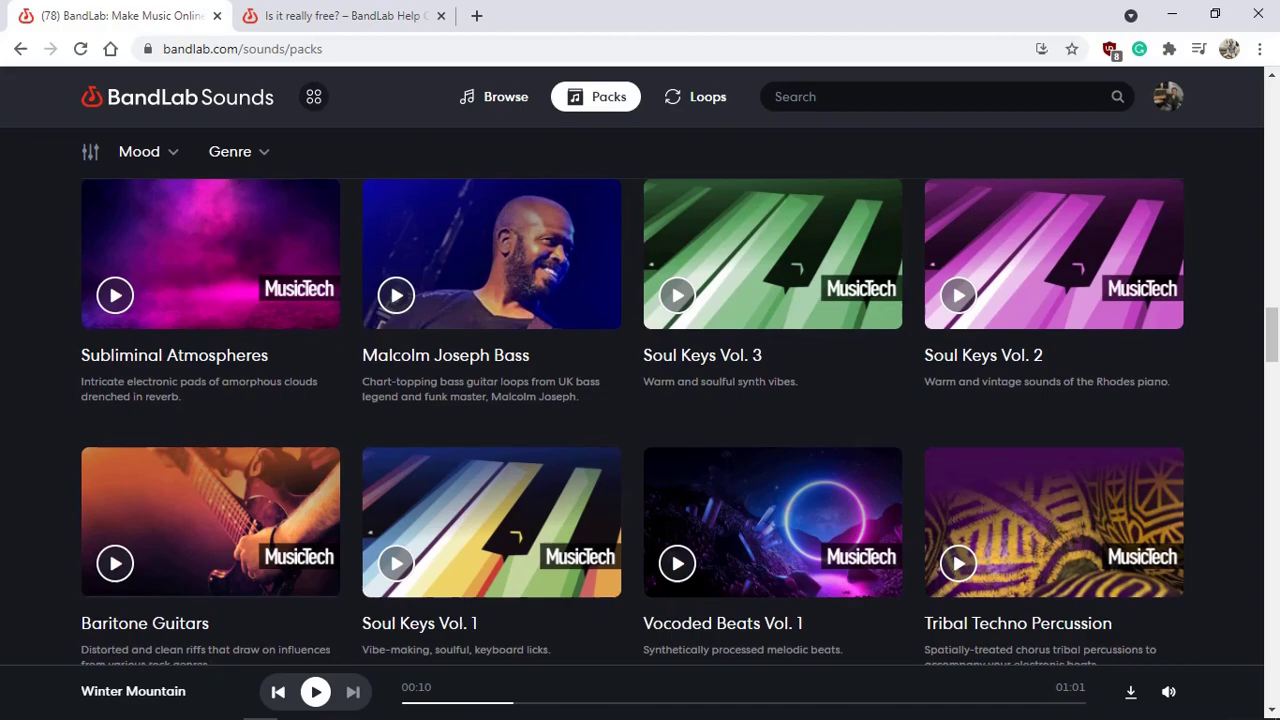
scroll(772, 430, "down", 7)
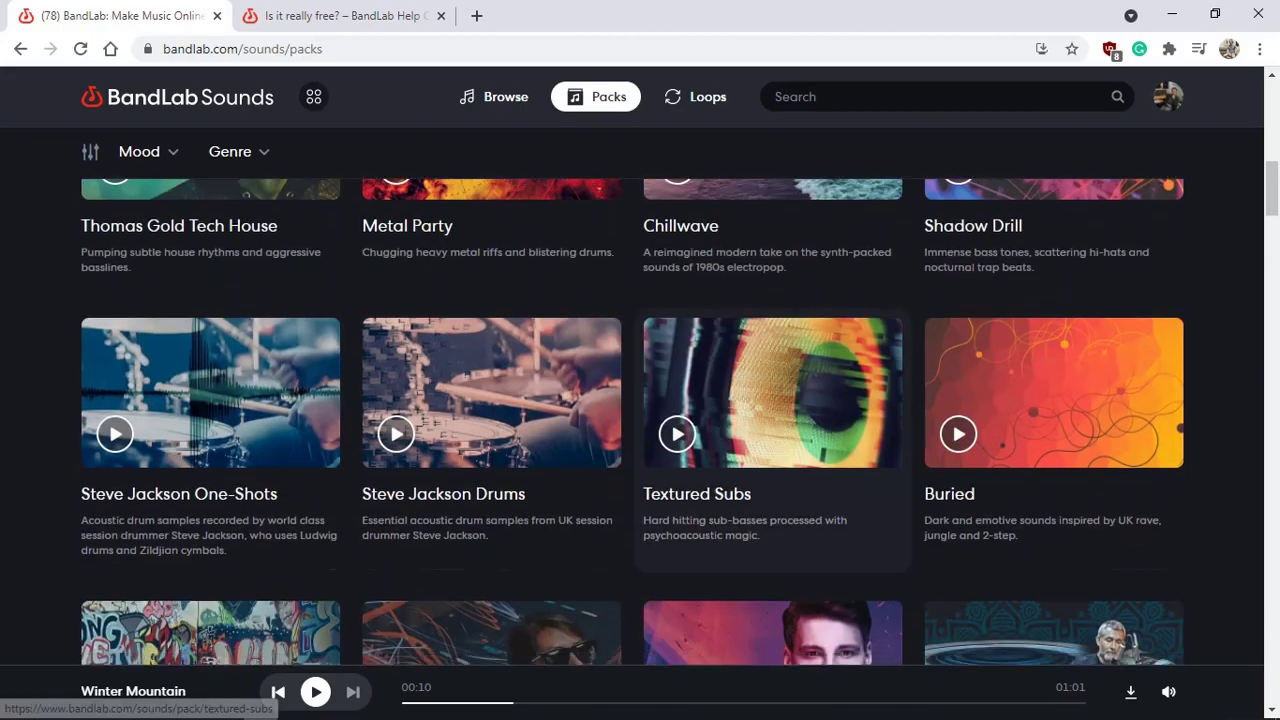
scroll(772, 430, "up", 2)
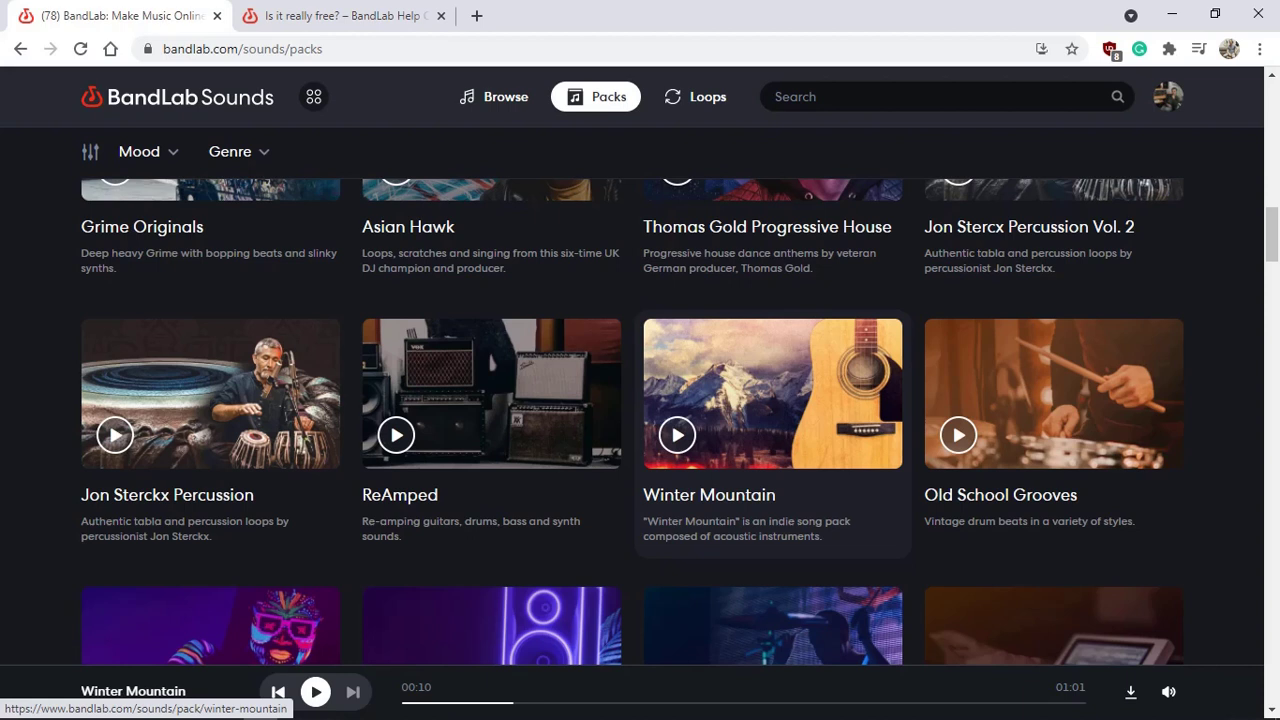
Open the Winter Mountain pack page and scroll through its loop list.
left_click(770, 440)
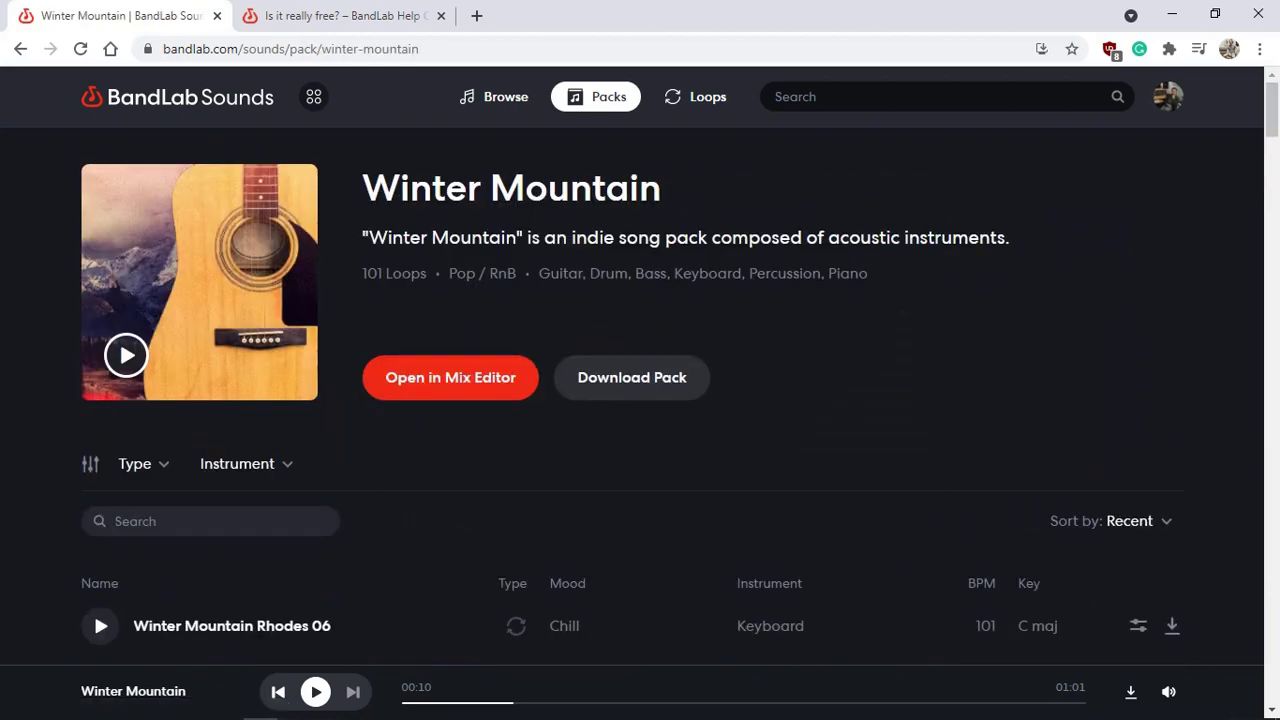
scroll(94, 611, "down", 4)
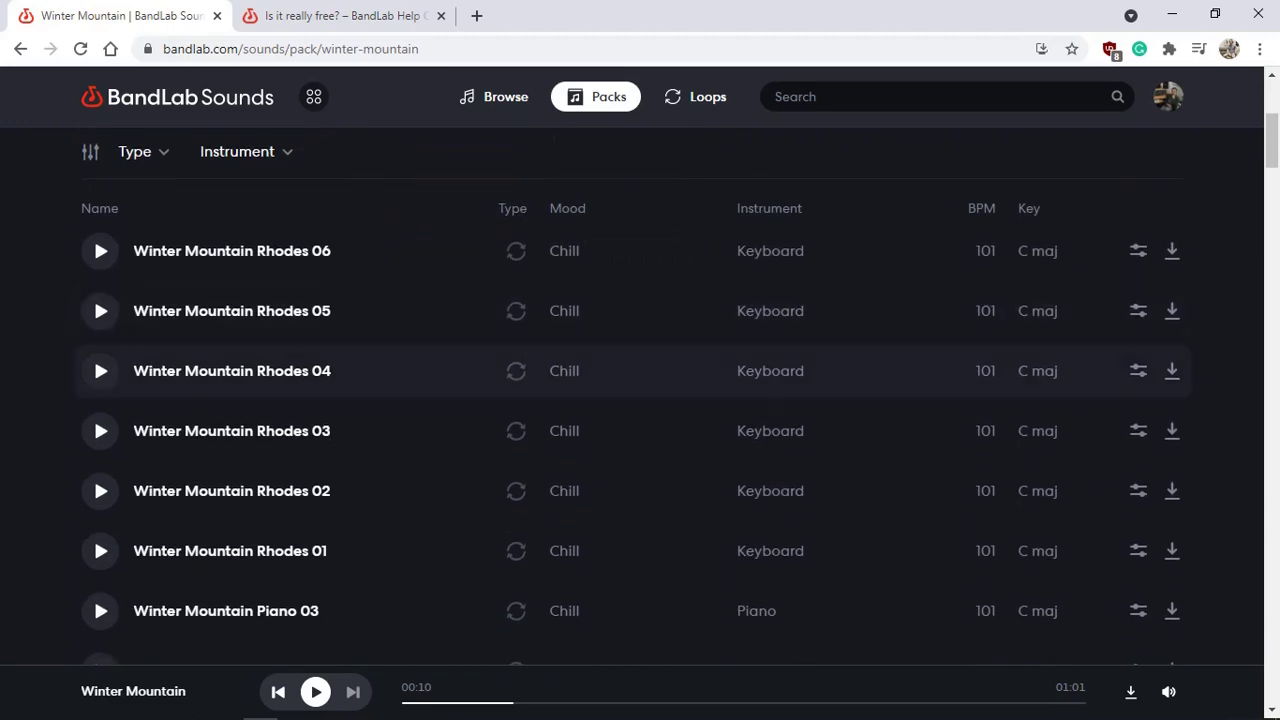
scroll(94, 611, "down", 3)
scroll(94, 268, "down", 8)
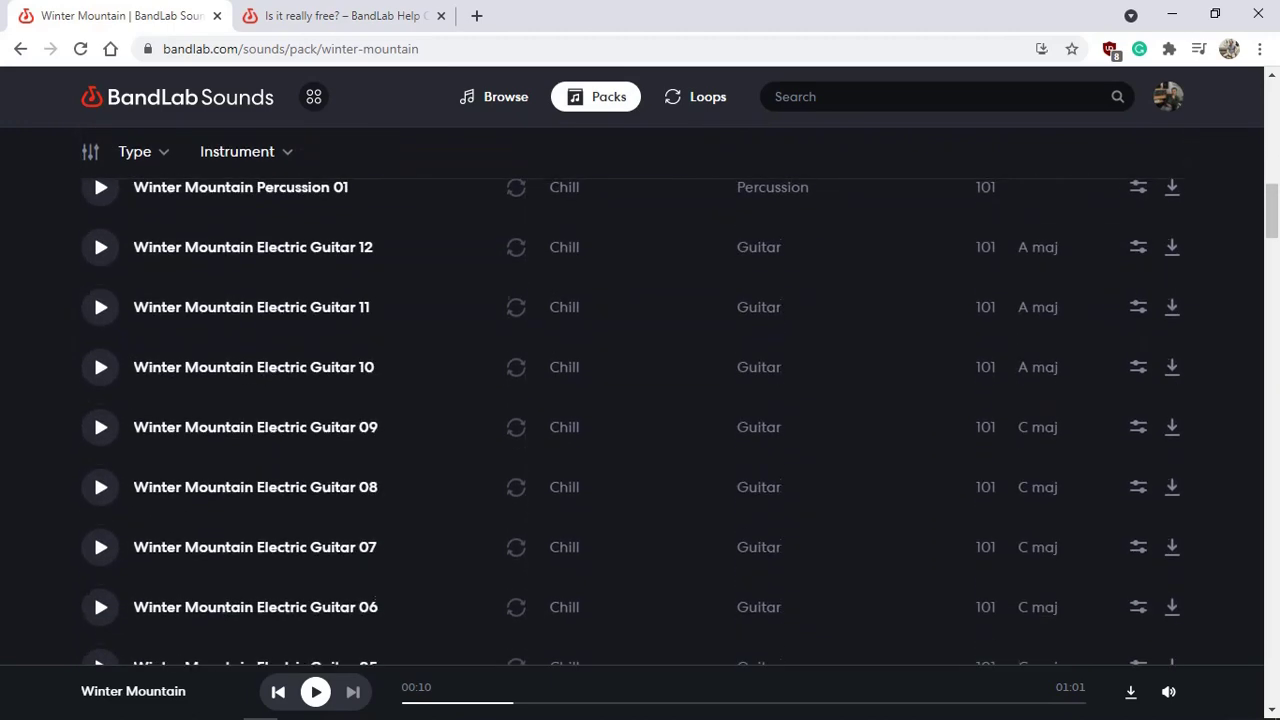
scroll(94, 268, "down", 6)
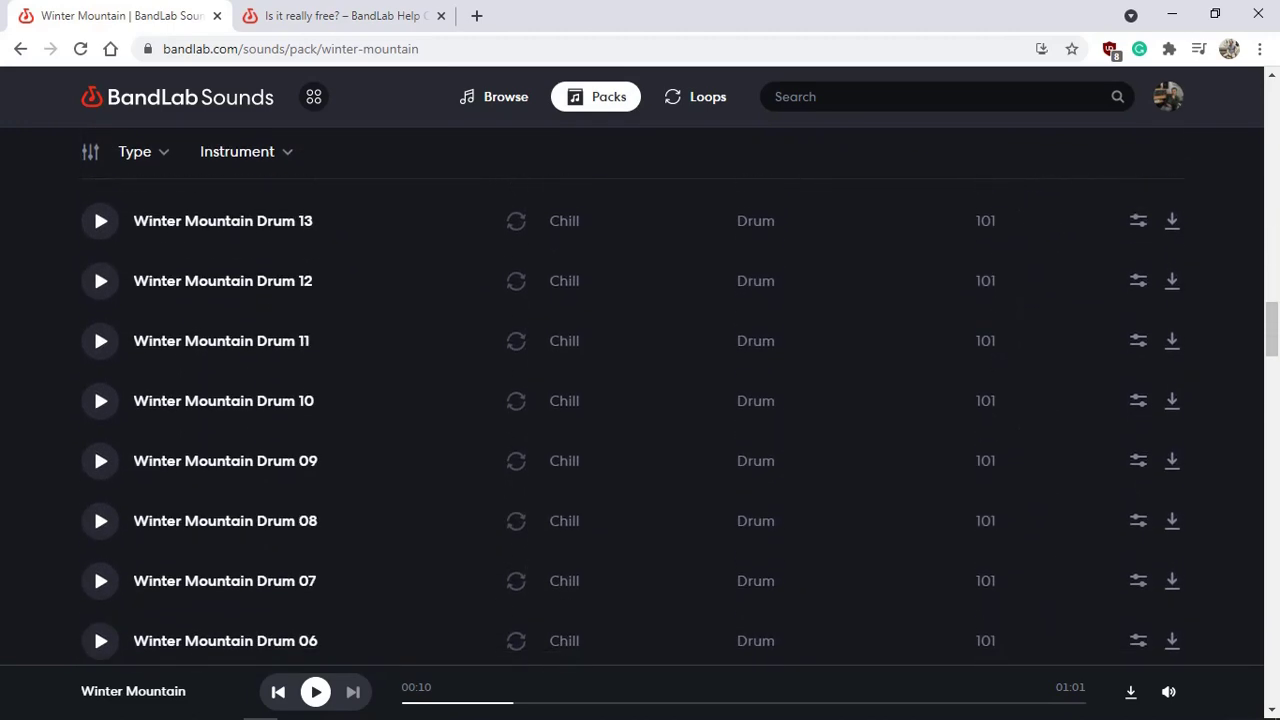
scroll(94, 268, "up", 4)
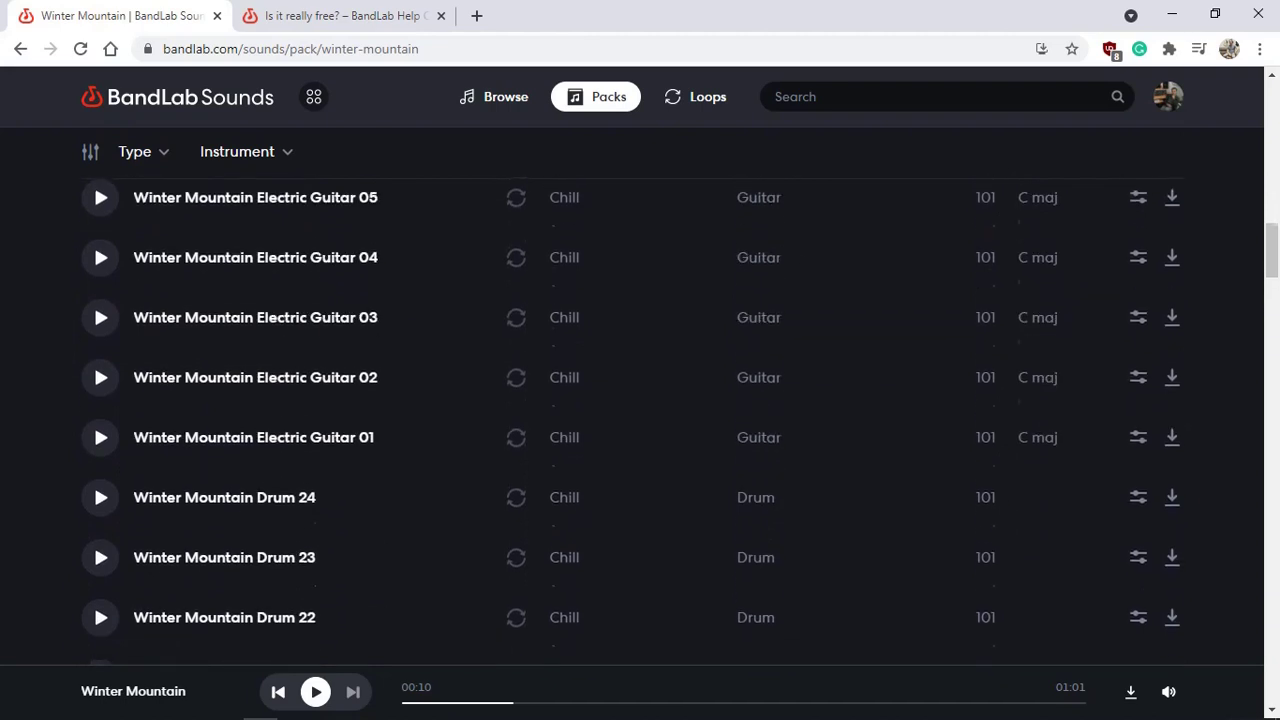
Play the Winter Mountain Electric Guitar 03 loop, then pause it.
left_click(100, 318)
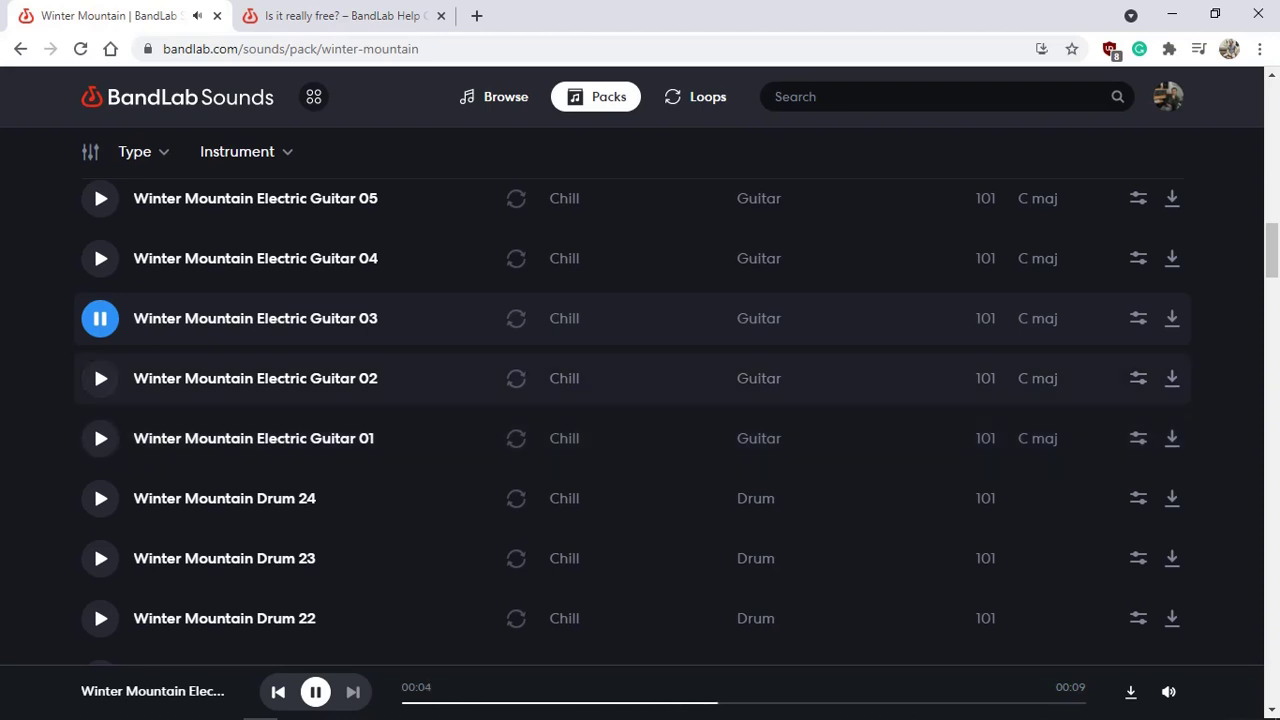
key("space")
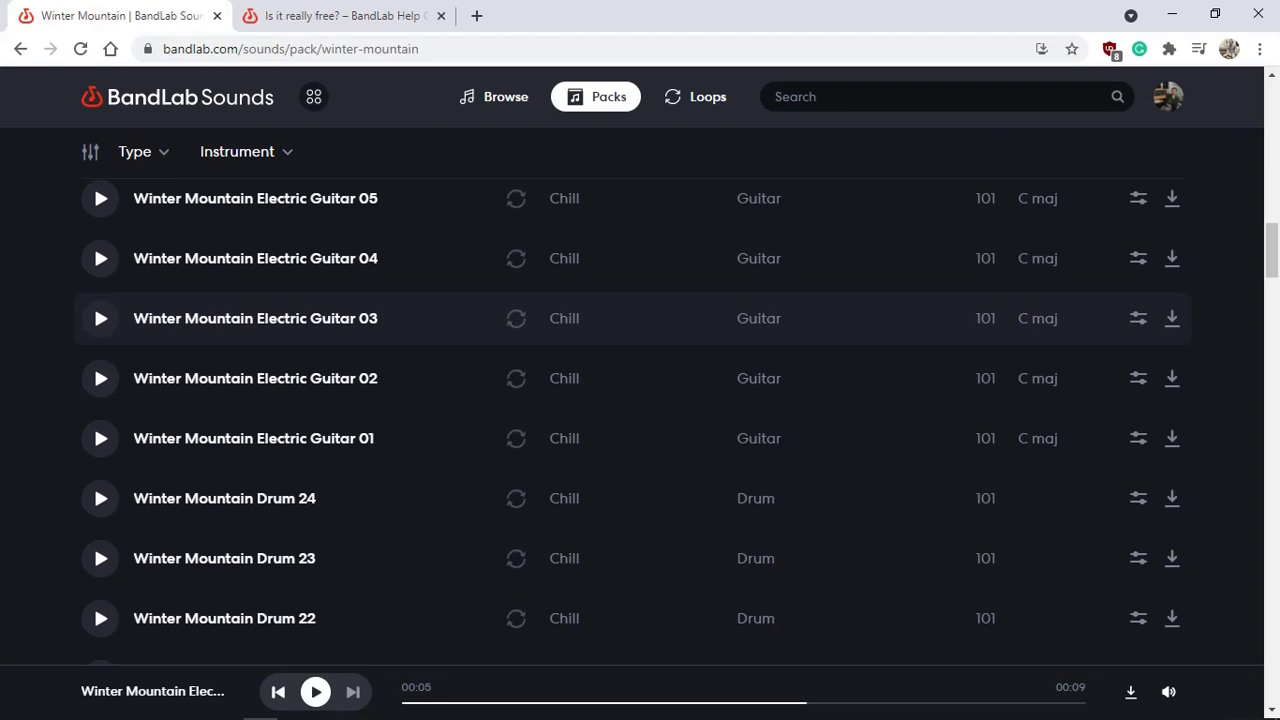
scroll(94, 345, "up", 12)
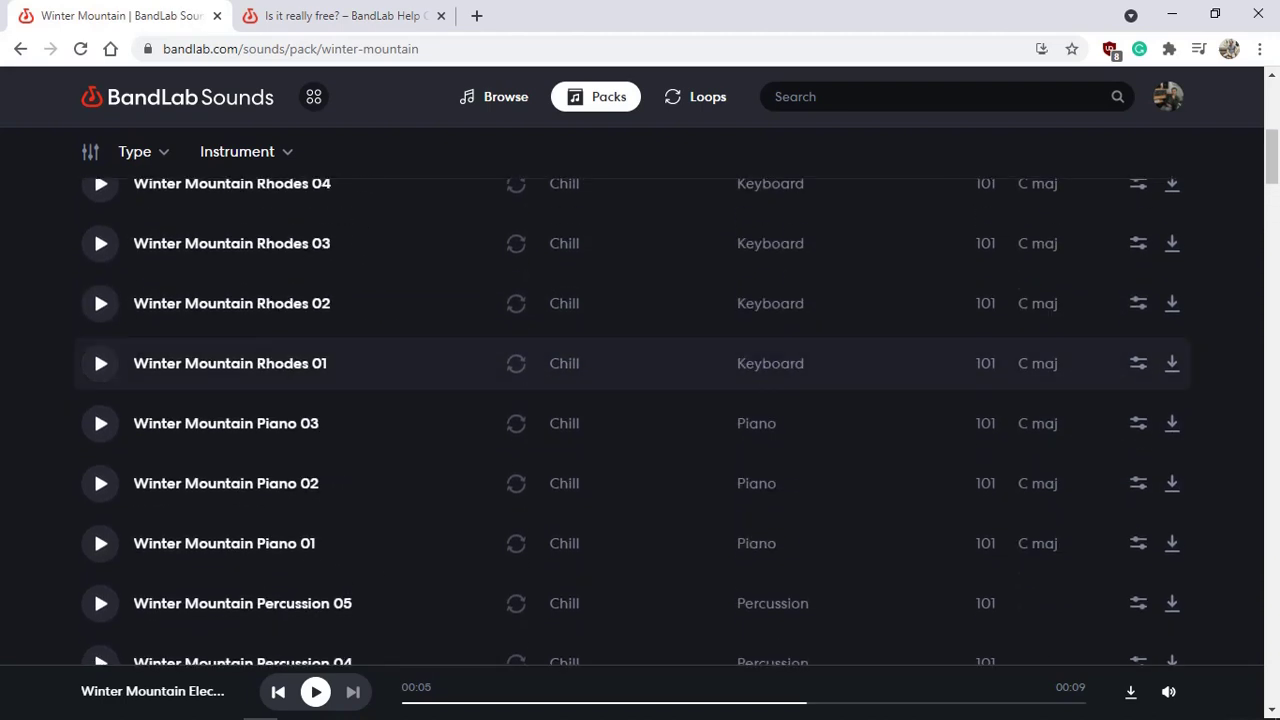
scroll(94, 330, "up", 5)
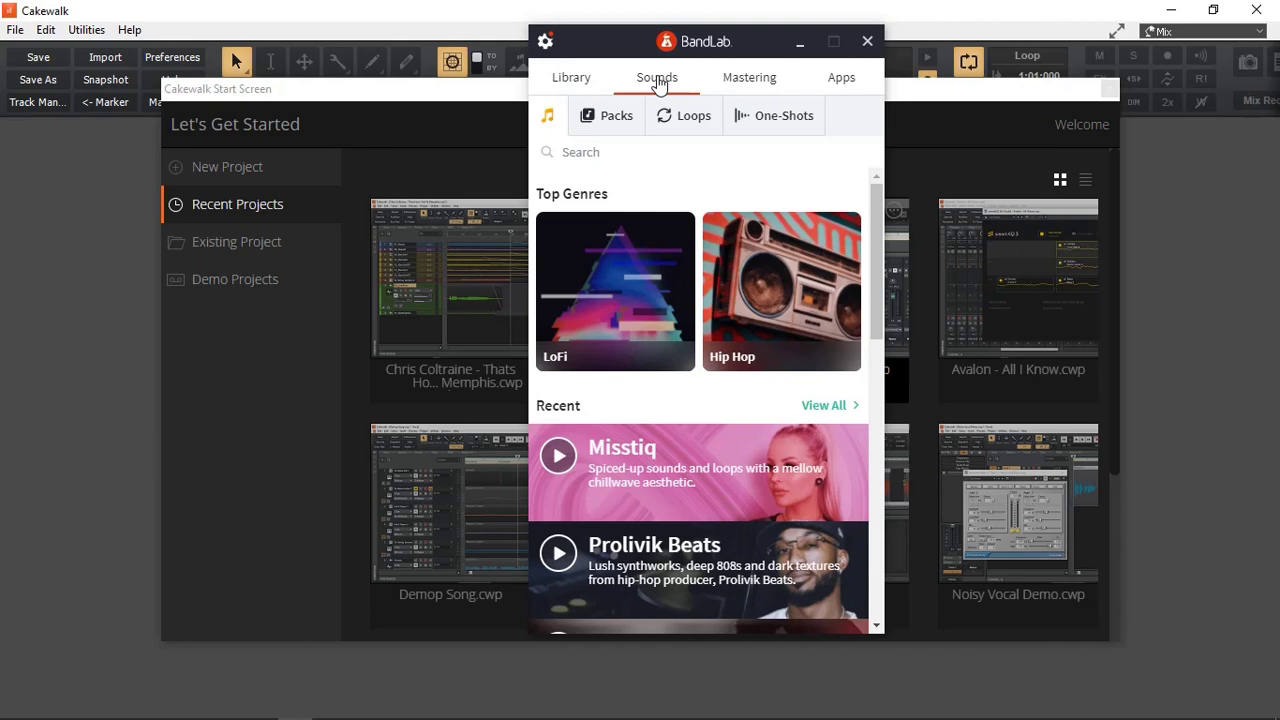
Show the Packs list in BandLab Assistant and play, then stop, the Misstiq preview.
left_click(609, 117)
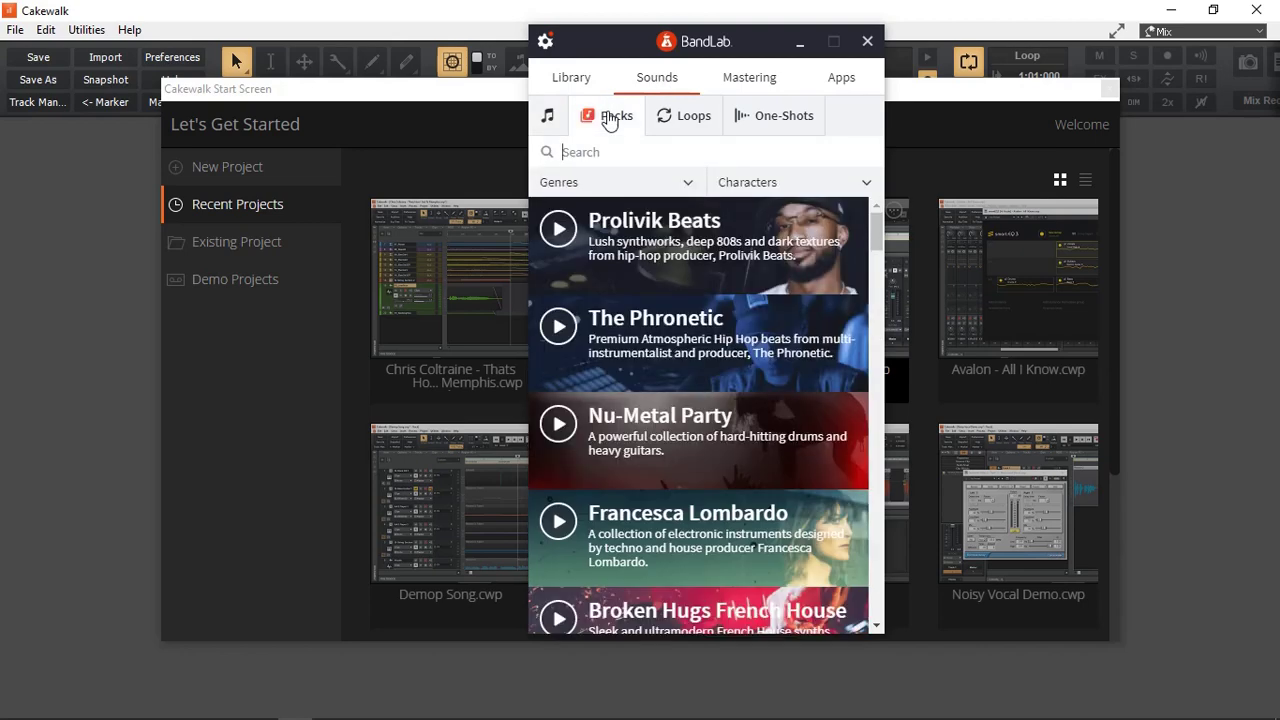
scroll(700, 275, "down", 3)
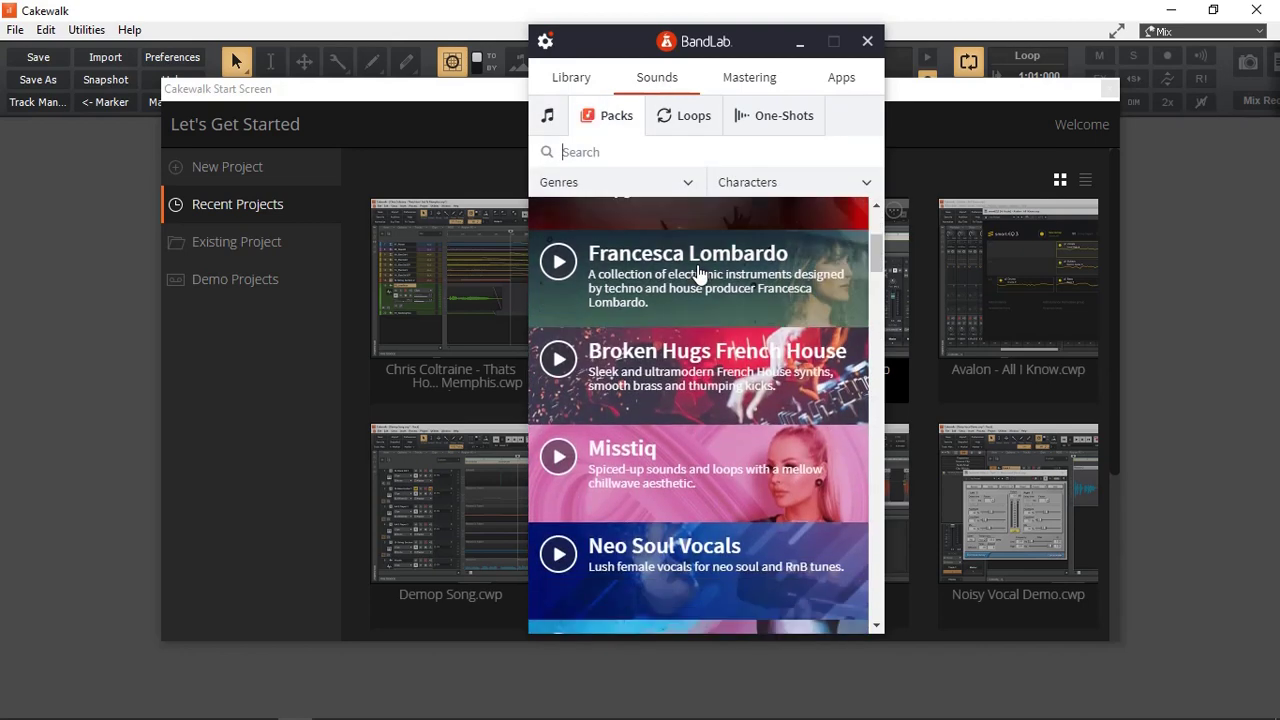
scroll(700, 275, "down", 2)
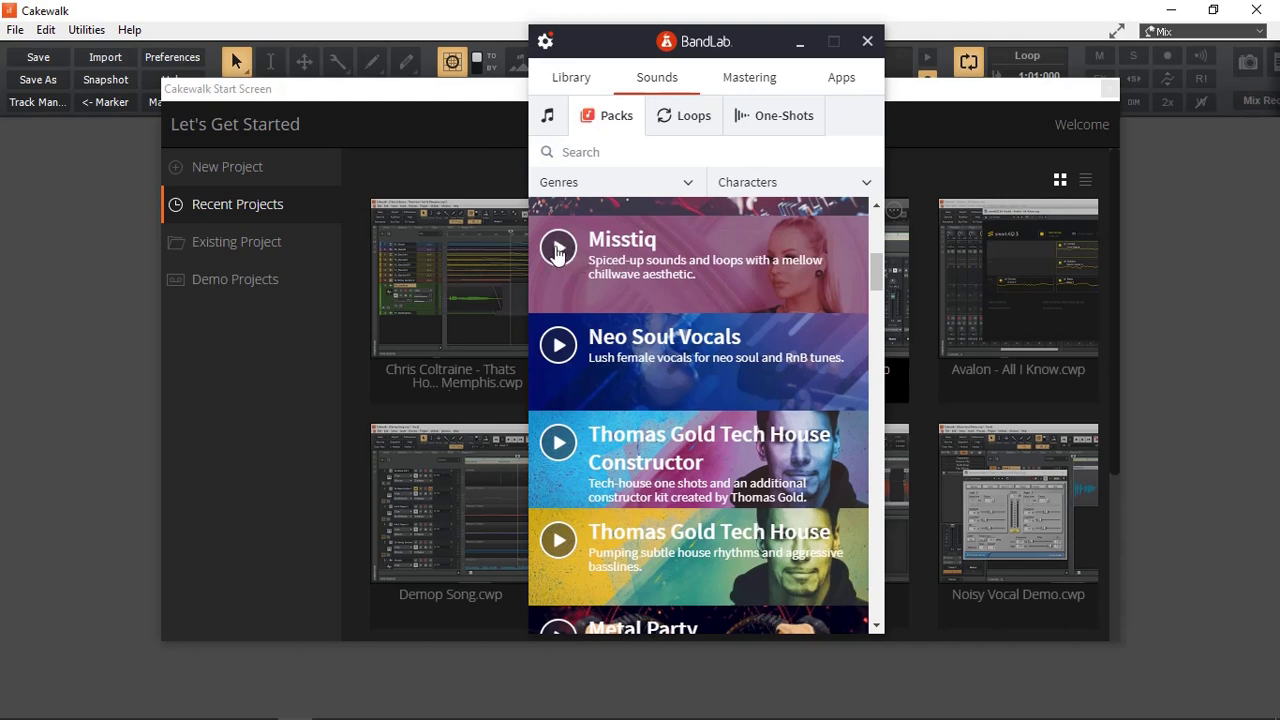
left_click(557, 250)
left_click(560, 250)
Scroll down to the Winter Mountain pack and play its preview.
scroll(657, 283, "down", 8)
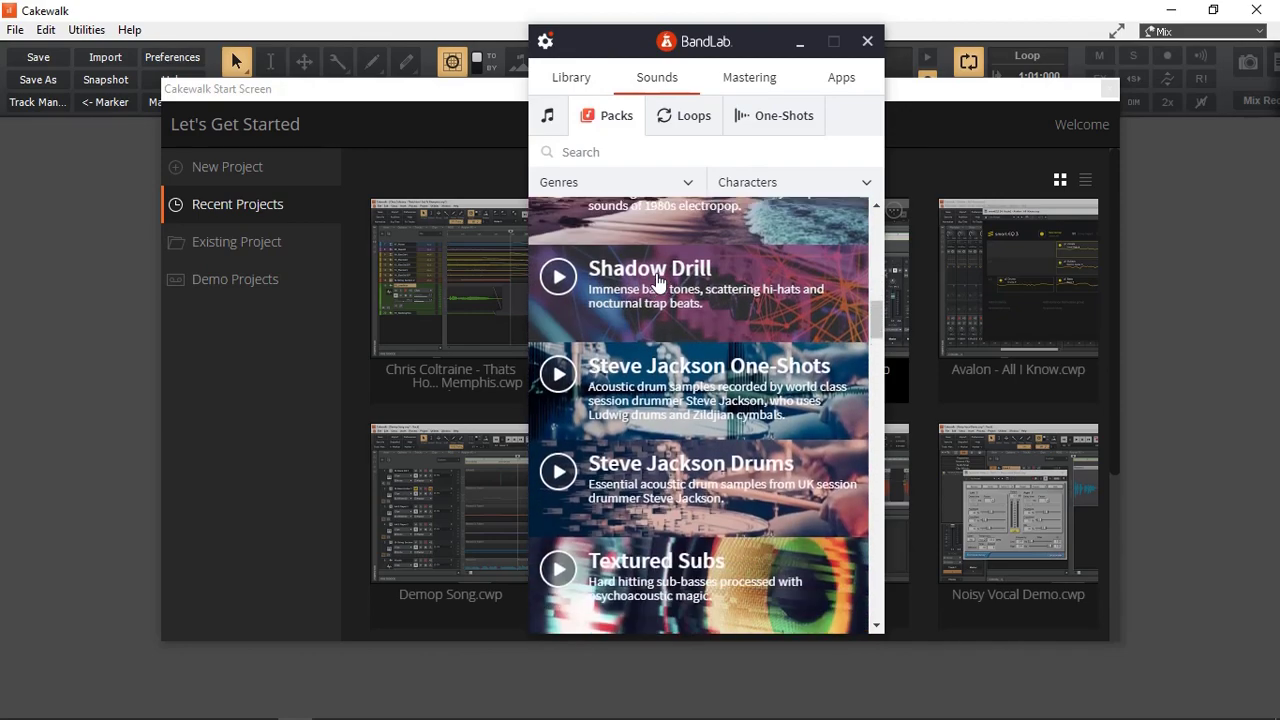
scroll(657, 283, "down", 9)
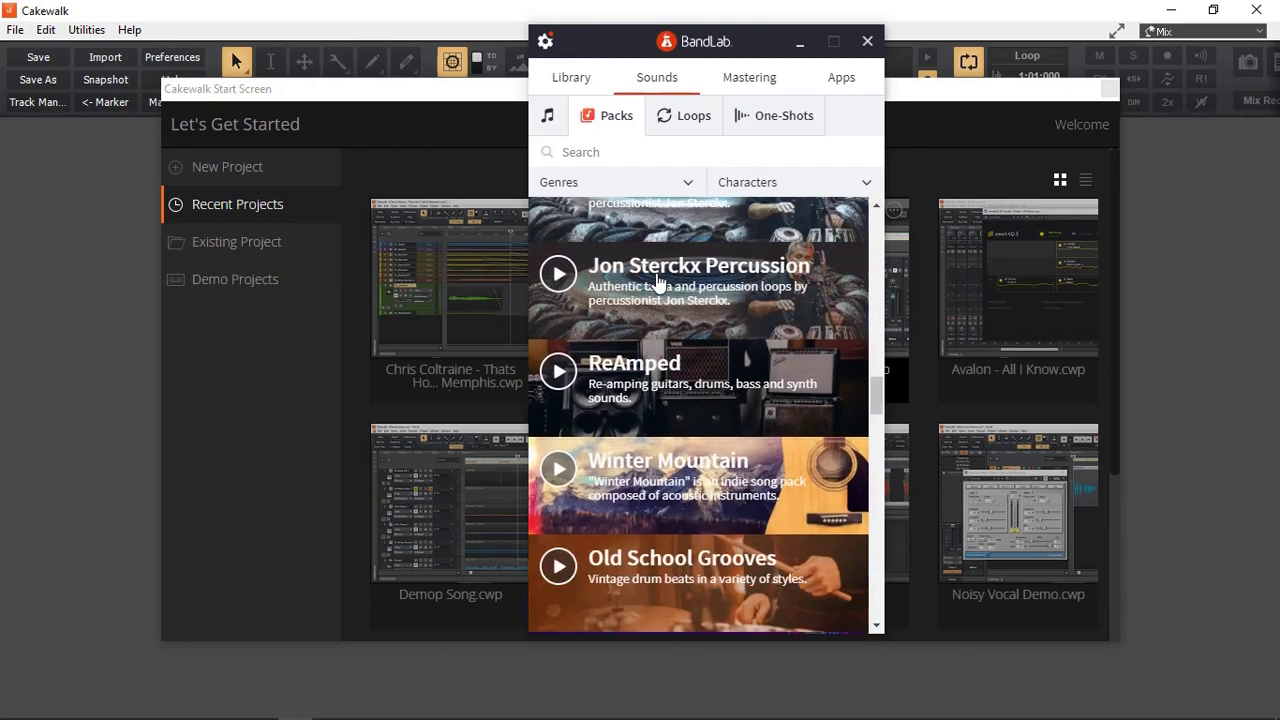
scroll(690, 270, "up", 1)
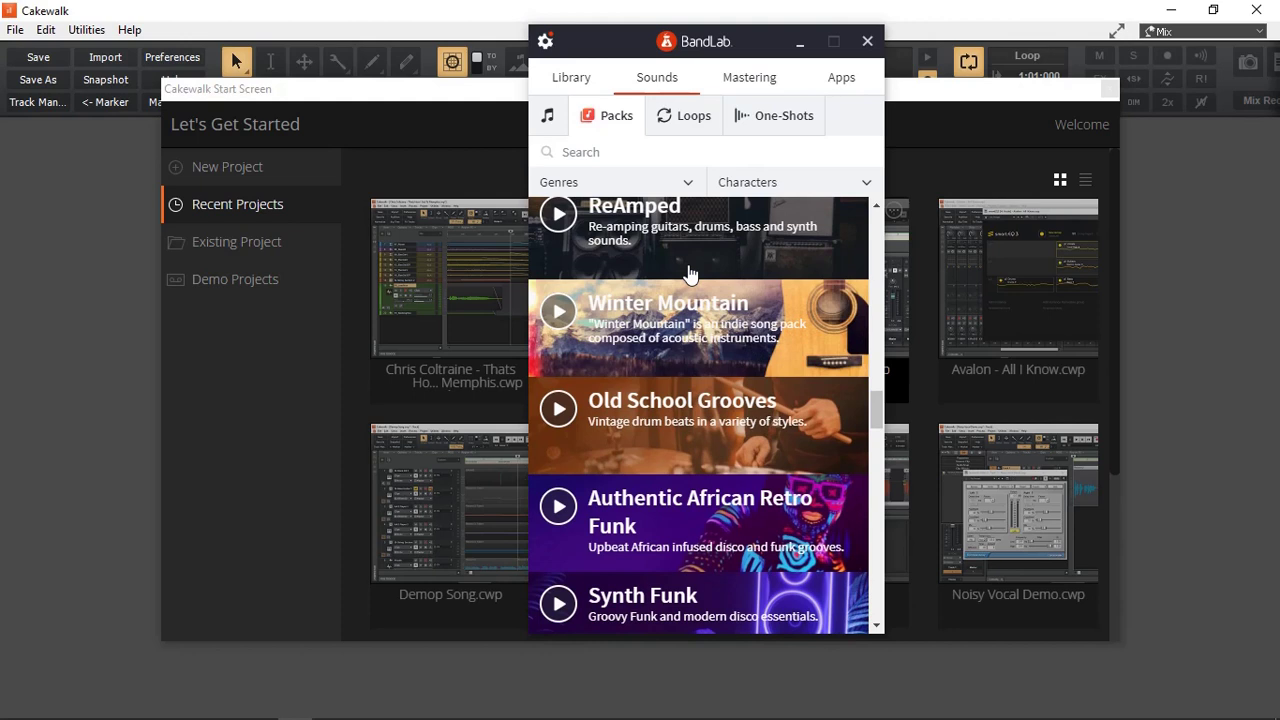
left_click(558, 314)
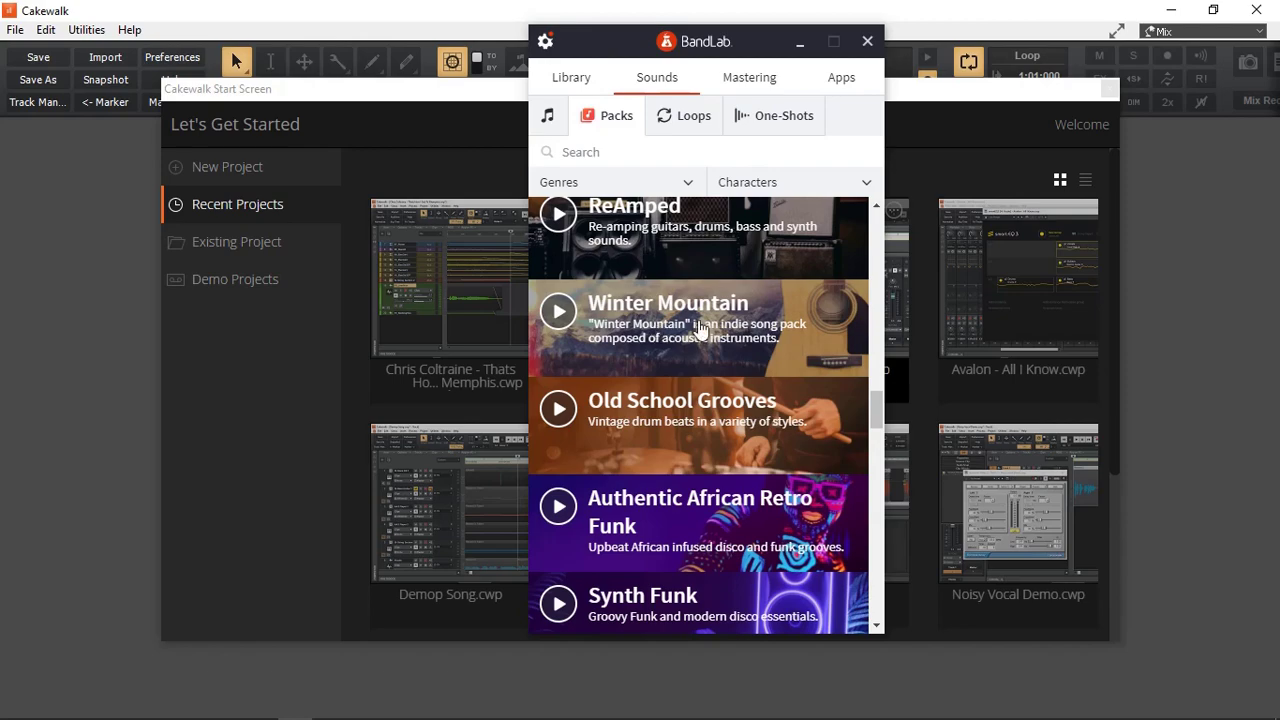
Open the Winter Mountain loop list and set the Instruments filter to Drum.
left_click(700, 328)
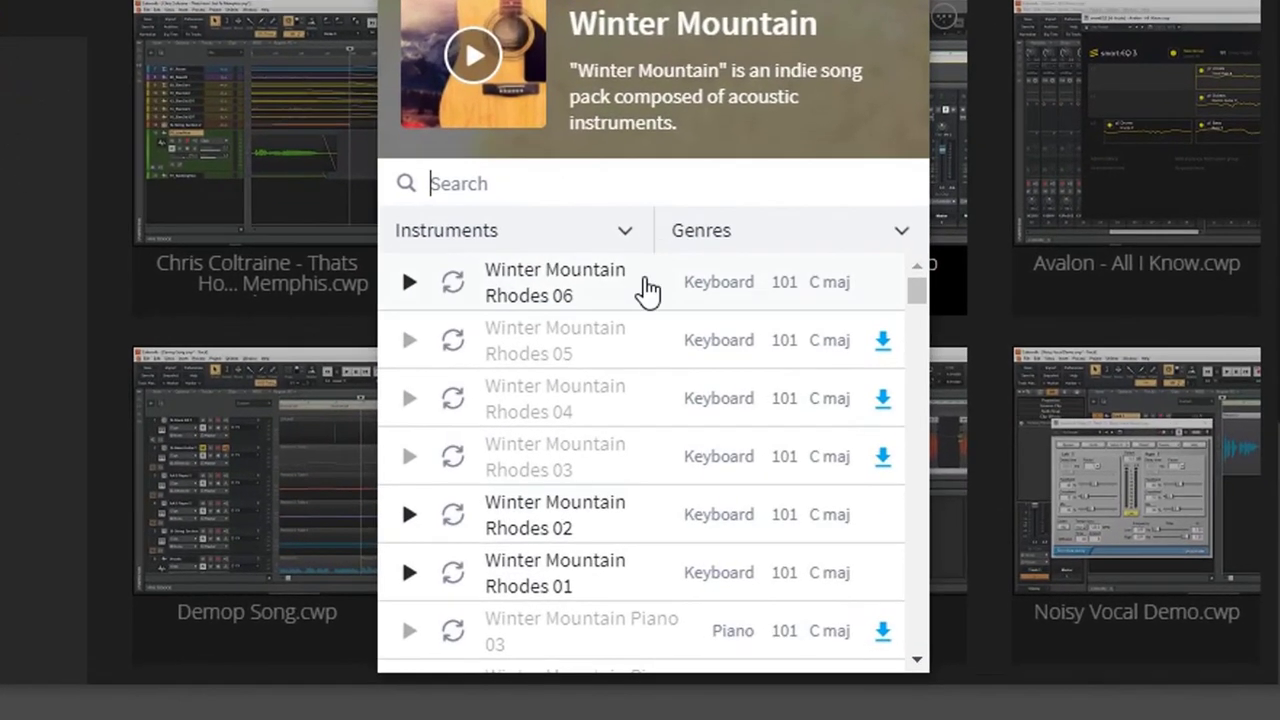
scroll(697, 390, "down", 4)
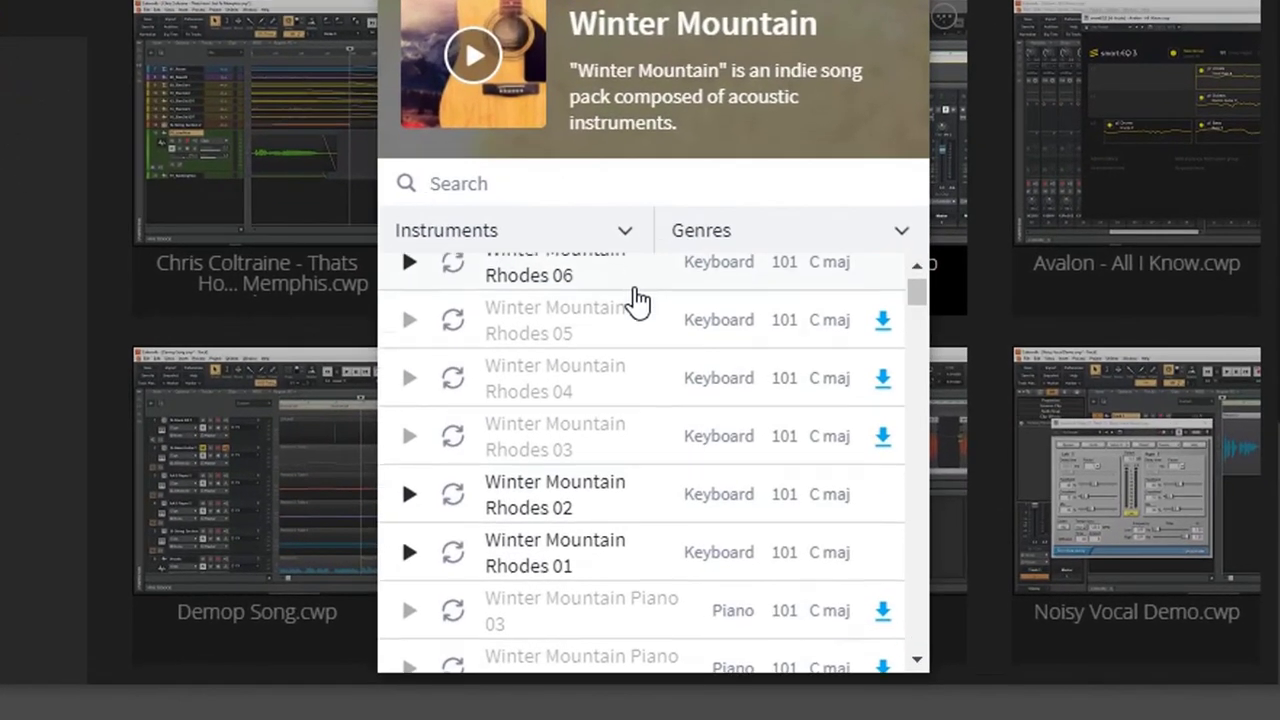
scroll(626, 334, "down", 15)
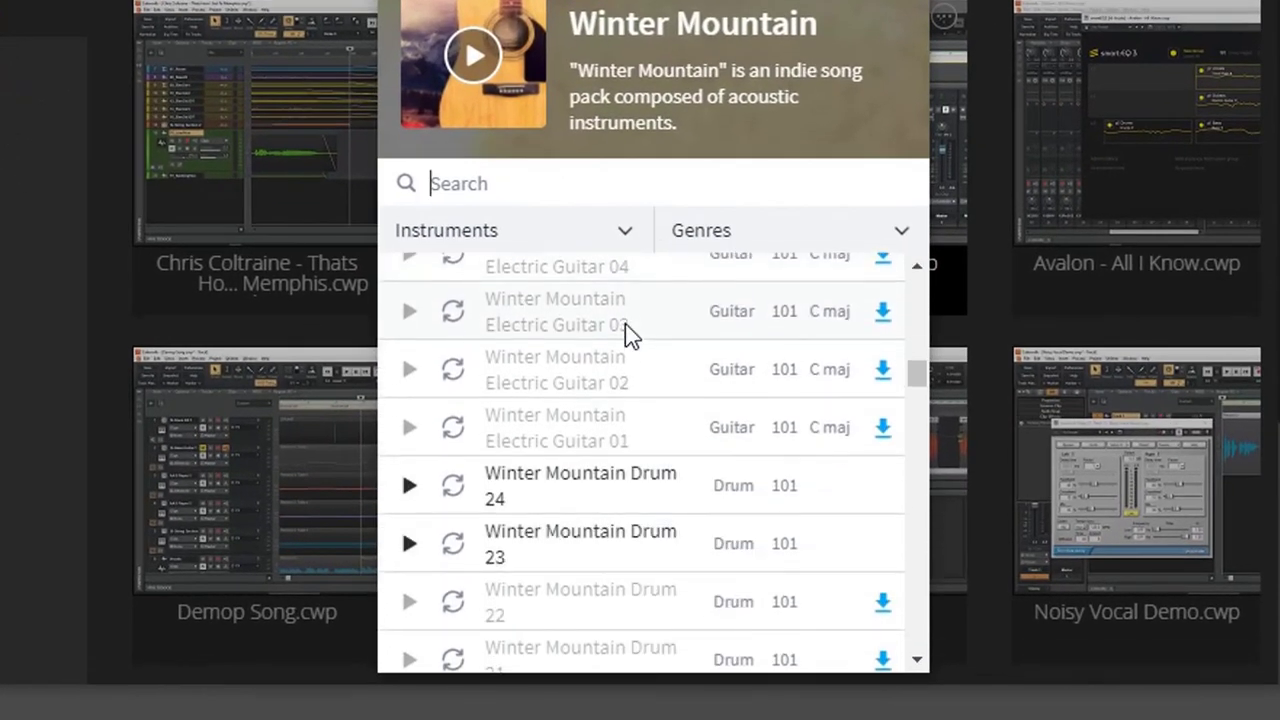
scroll(628, 335, "down", 12)
scroll(628, 335, "up", 14)
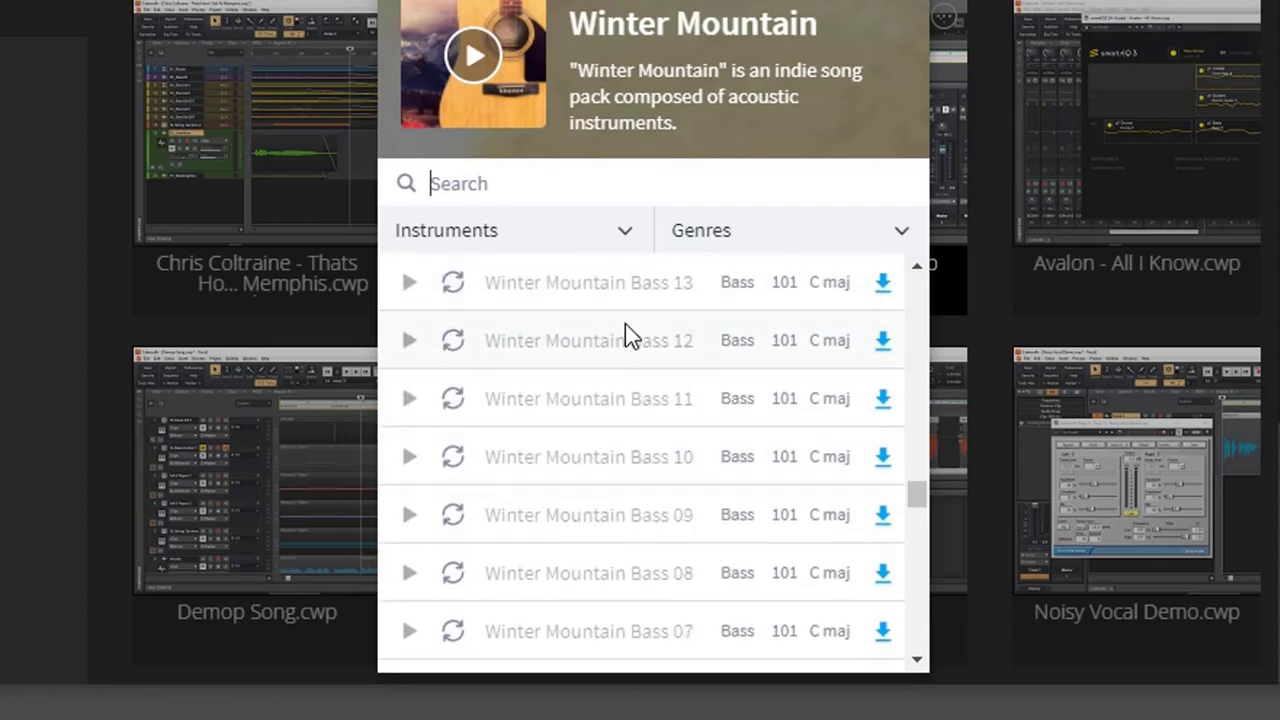
scroll(625, 323, "up", 10)
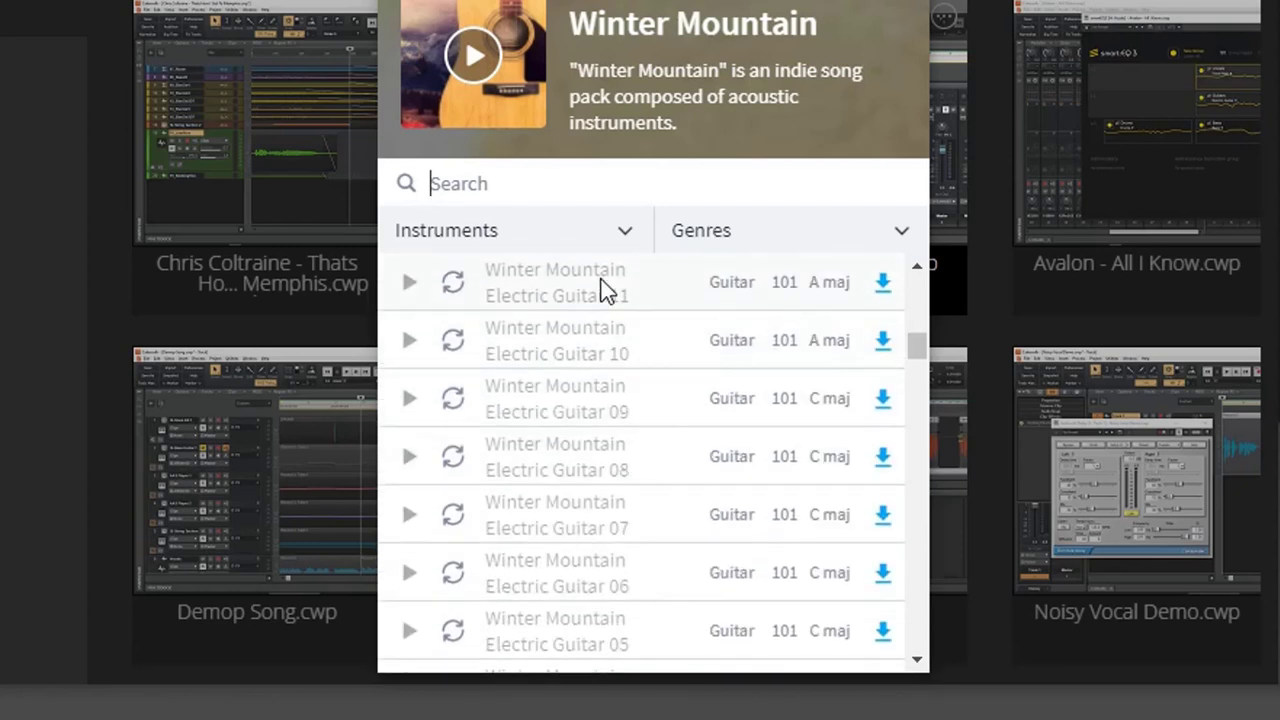
left_click(627, 236)
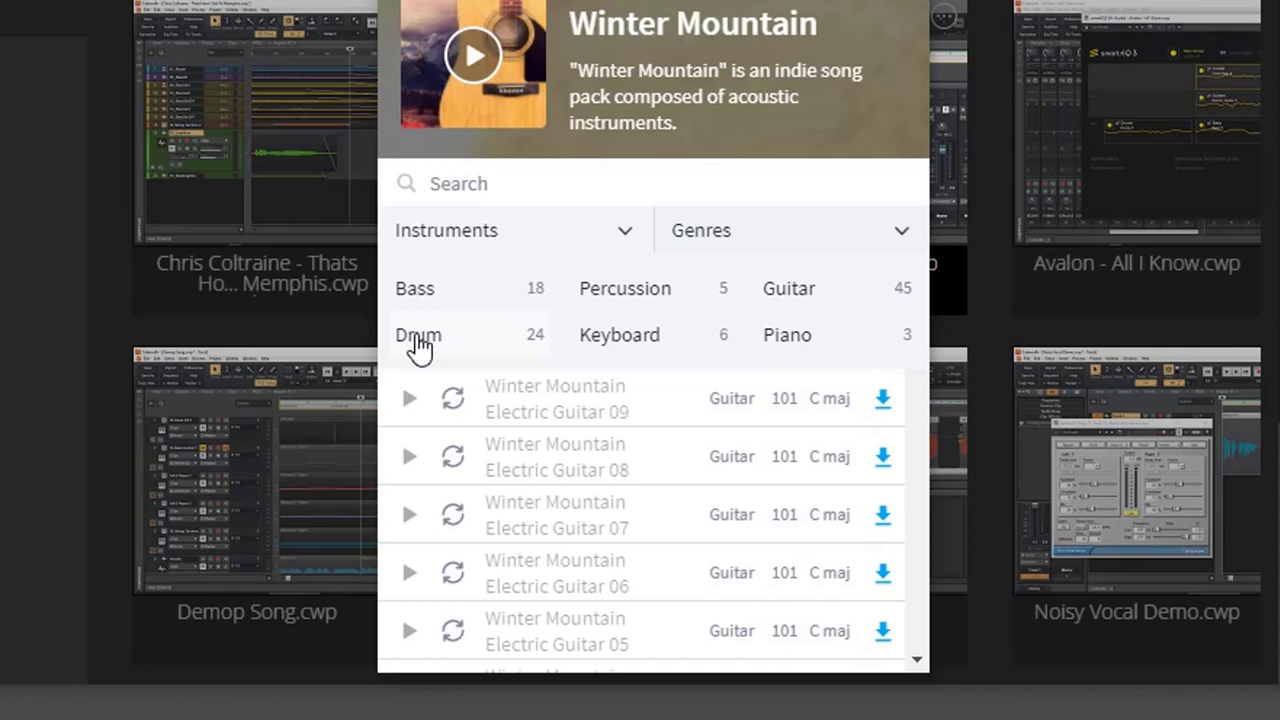
left_click(418, 340)
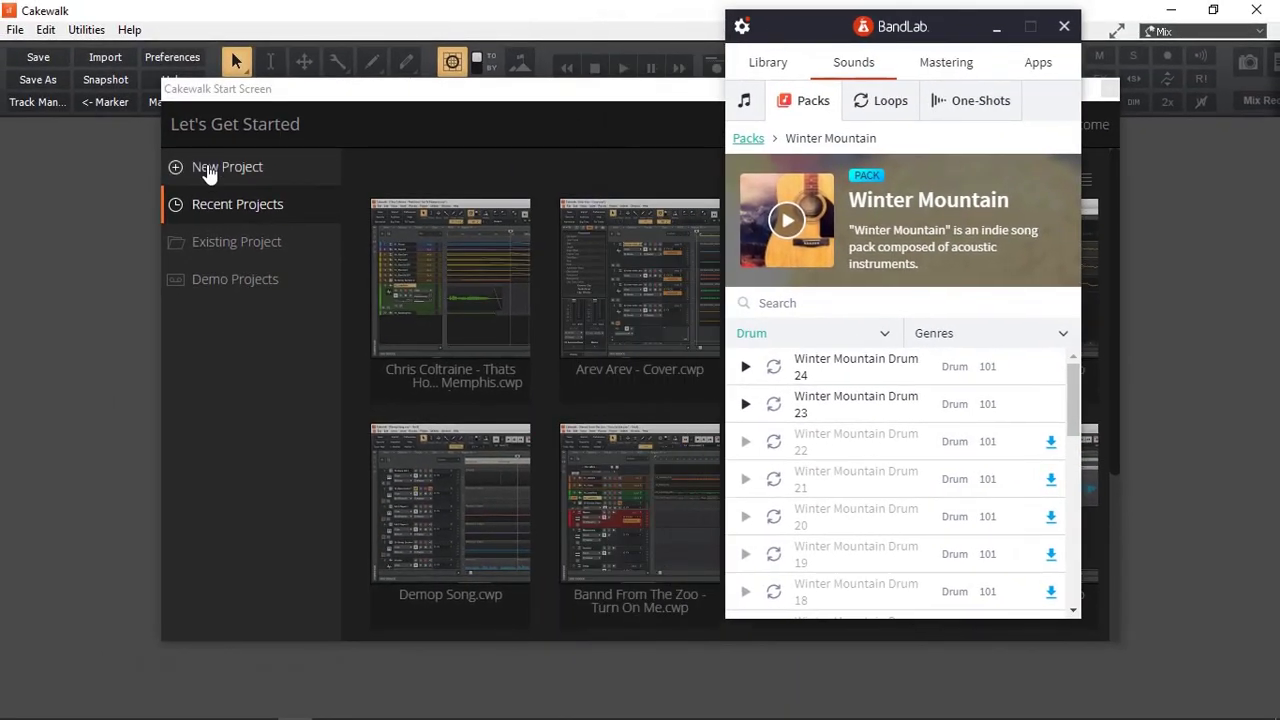
Start a new empty-template project at 101 BPM and hide the Browser and Inspector panes.
left_click(206, 168)
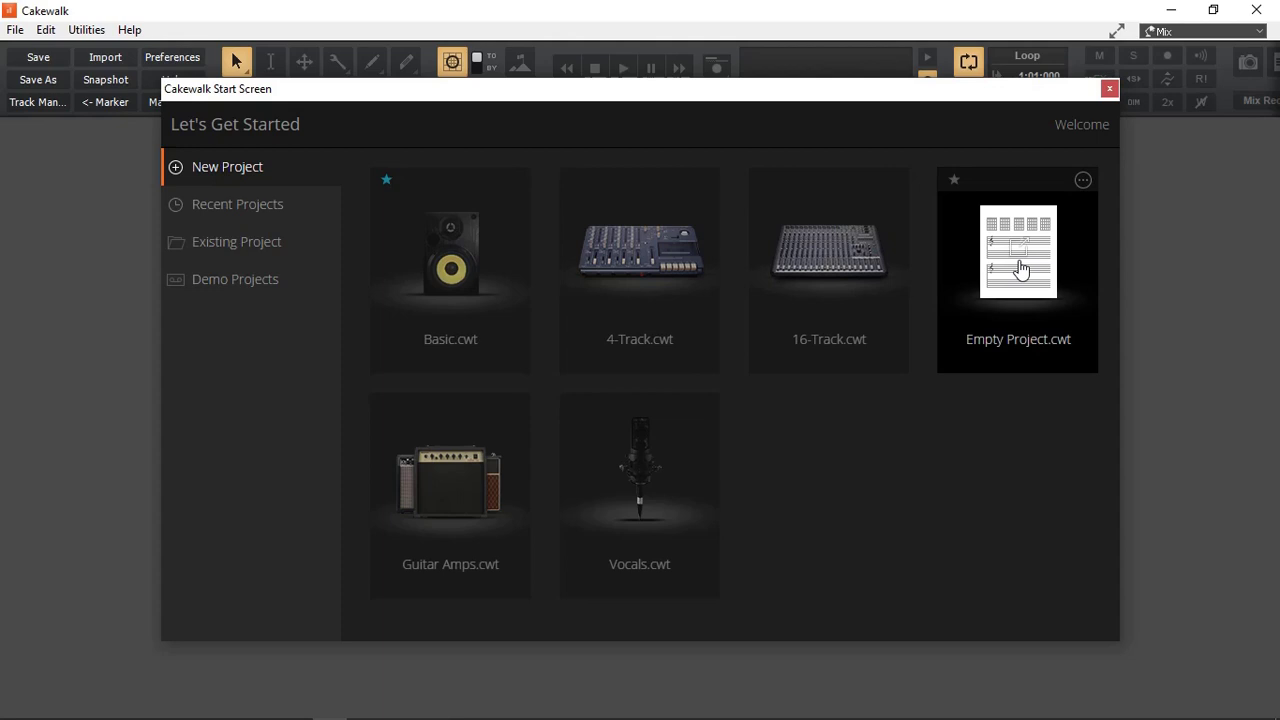
left_click(1020, 266)
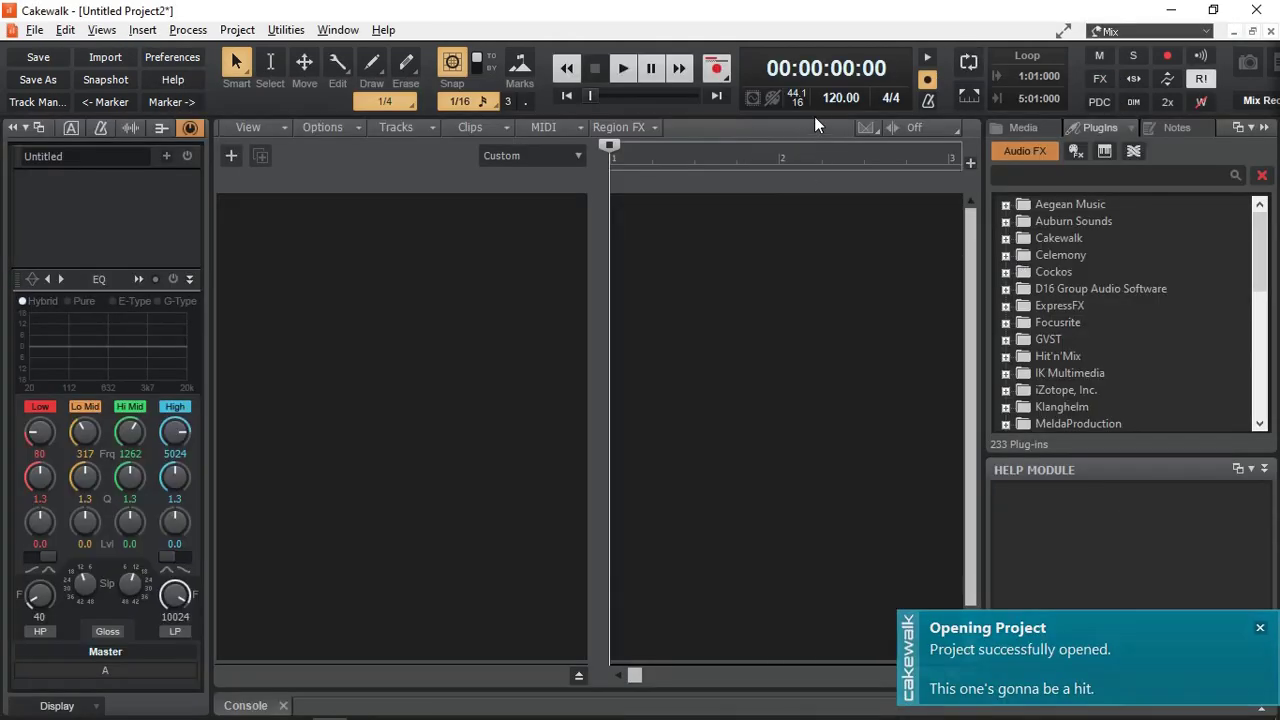
left_click(840, 97)
type("101")
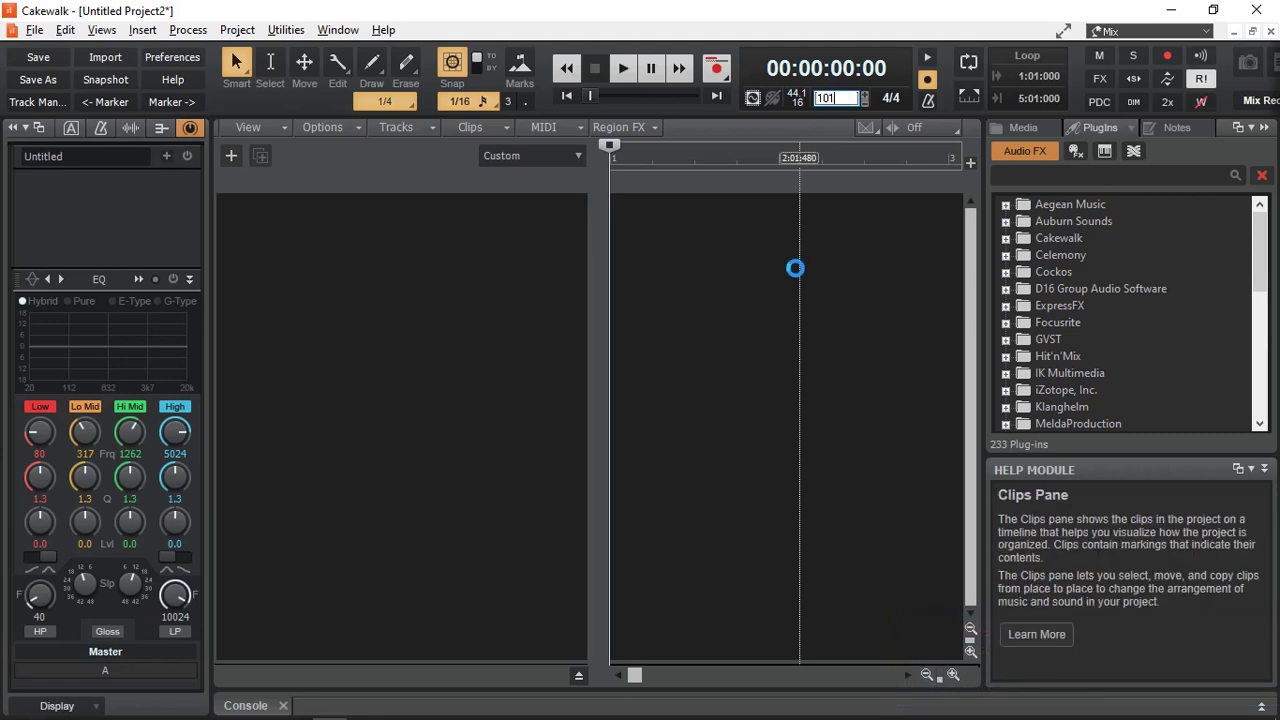
key("Return")
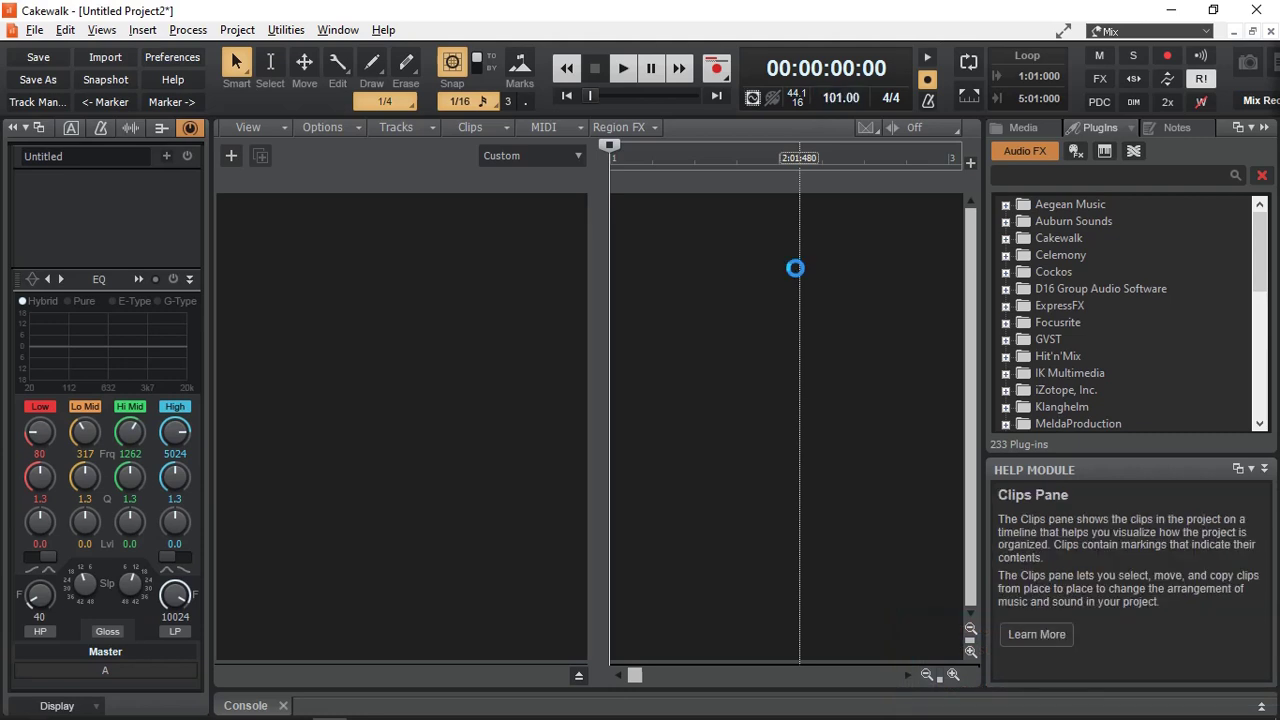
left_click(1264, 128)
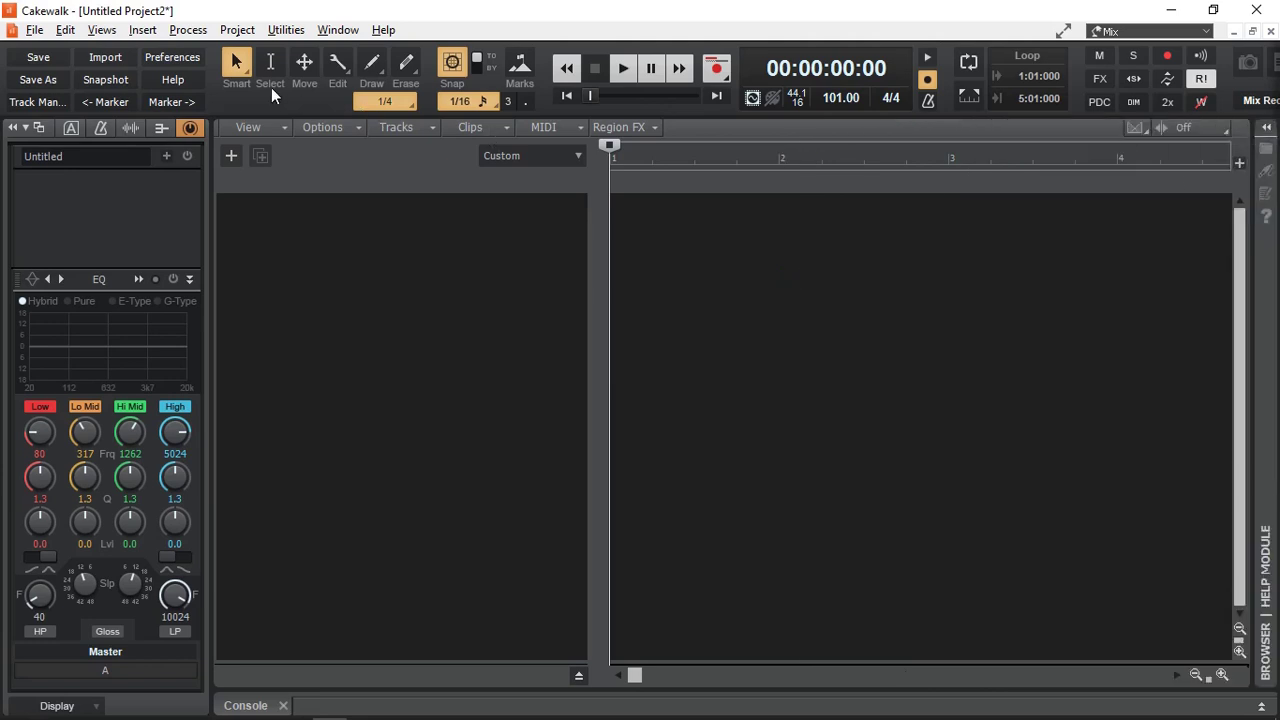
left_click(13, 127)
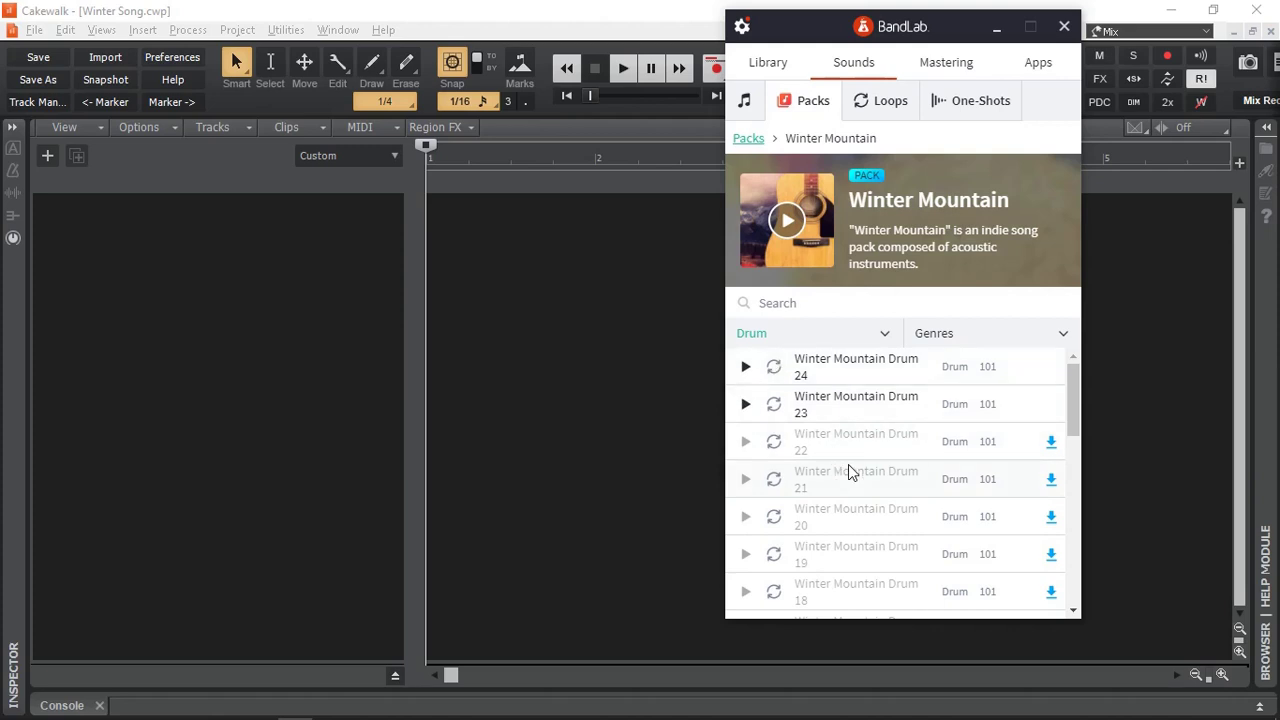
Preview the Winter Mountain Drum 22, 21, 20 and 13 loops.
scroll(846, 469, "down", 3)
scroll(855, 455, "up", 3)
left_click(838, 442)
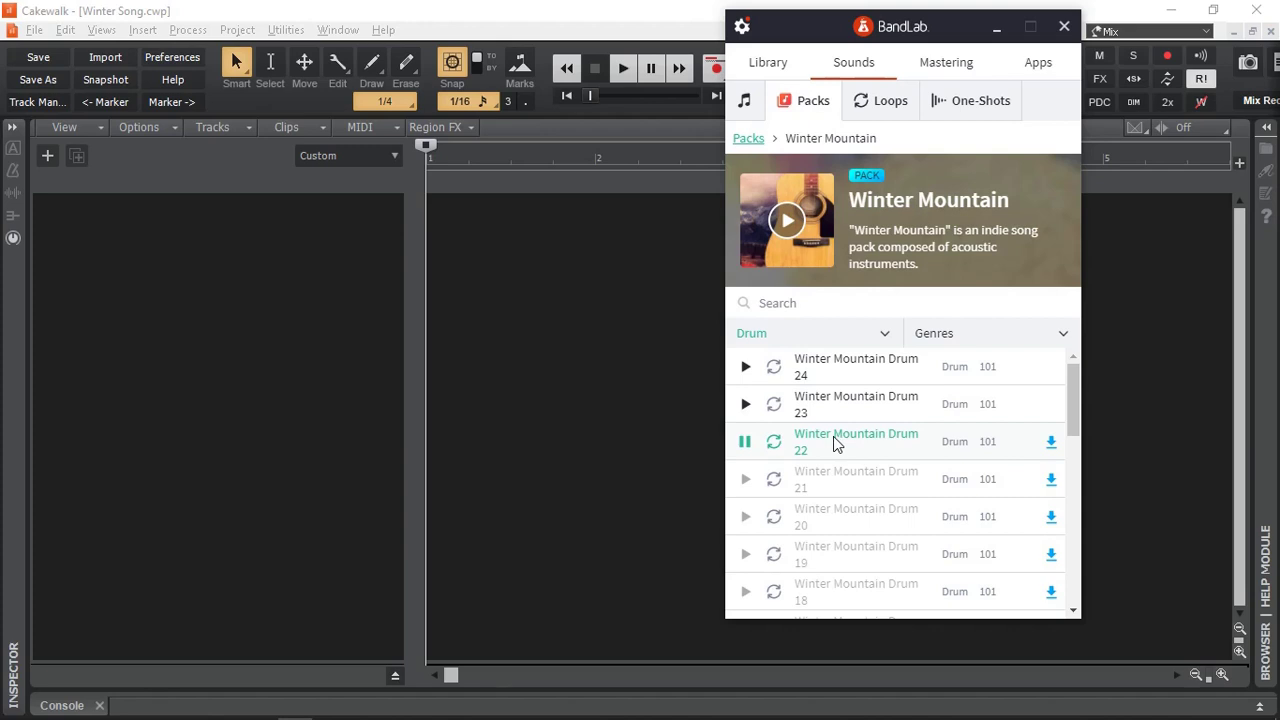
left_click(838, 482)
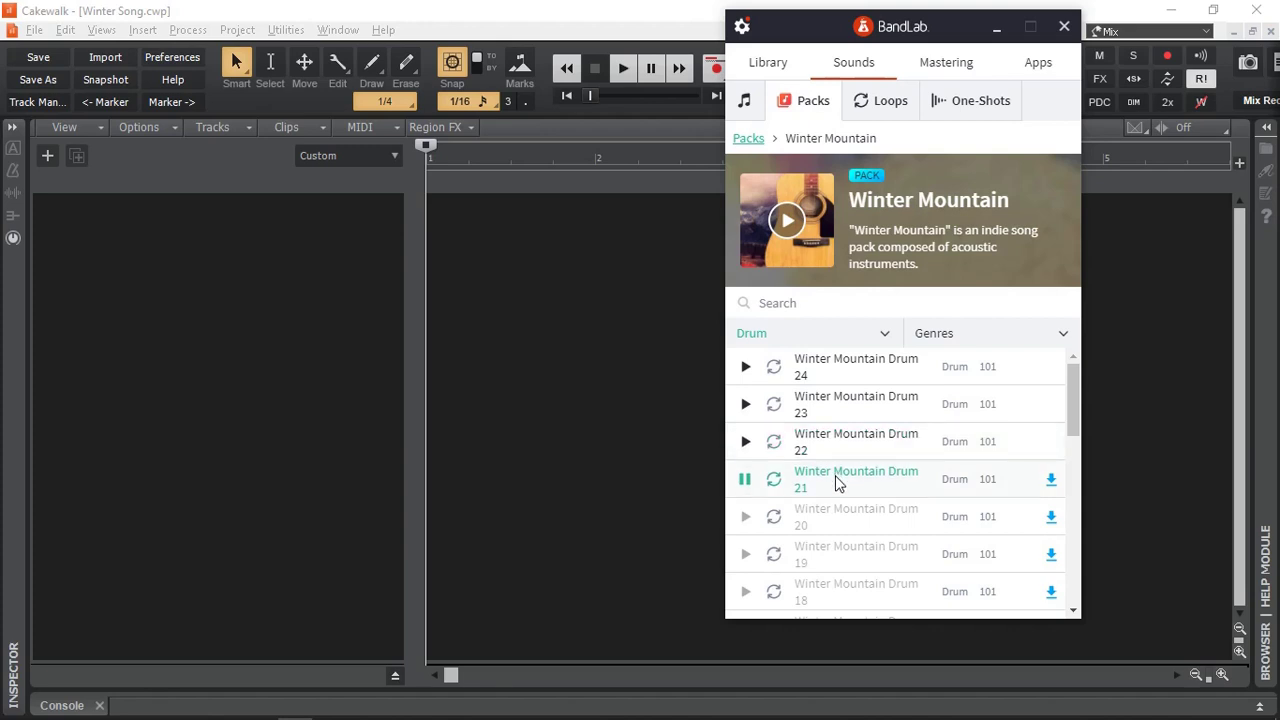
left_click(838, 522)
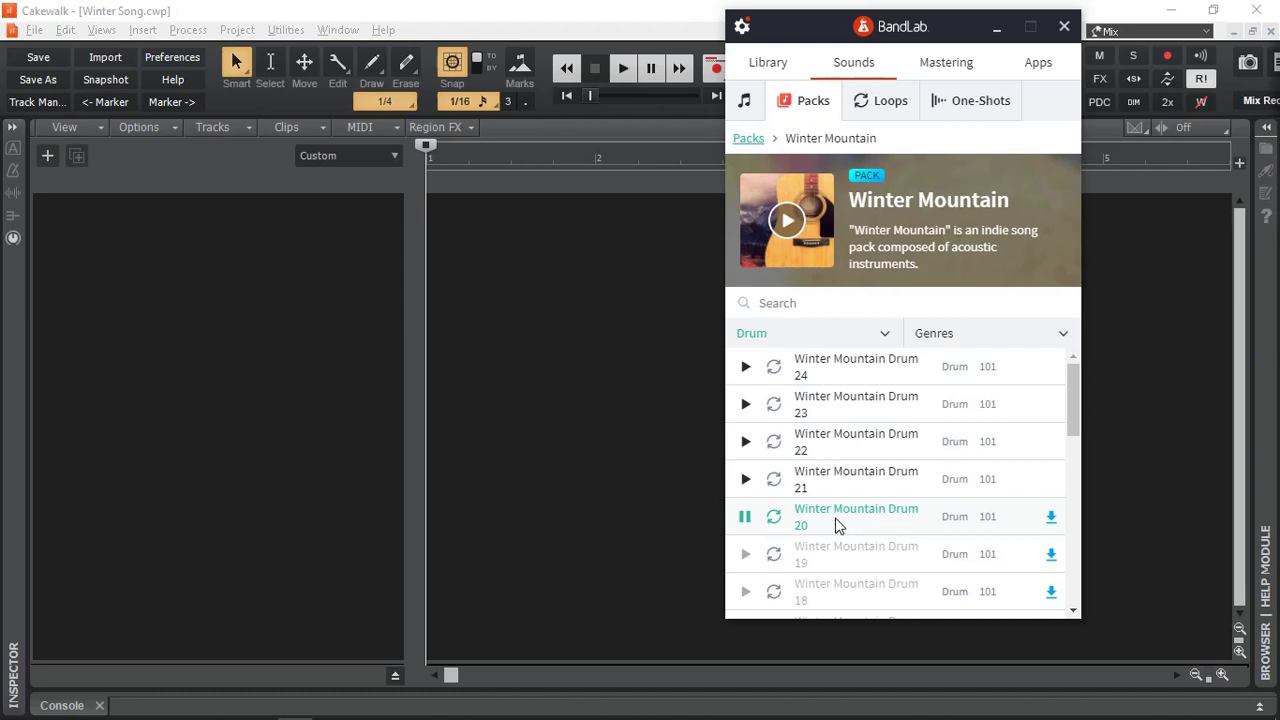
scroll(838, 527, "down", 3)
left_click(840, 502)
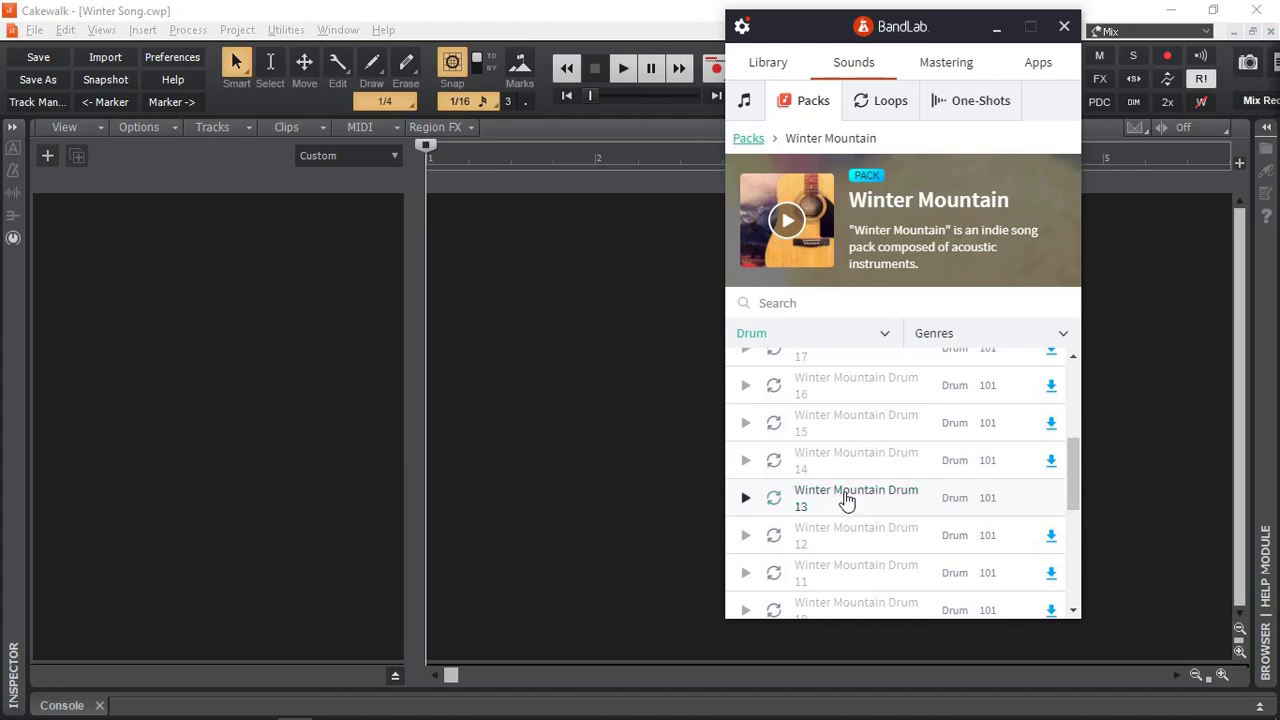
Drag Drum 13 into Cakewalk as track 1, make the track taller, and play it.
left_click_drag(840, 502, 240, 262)
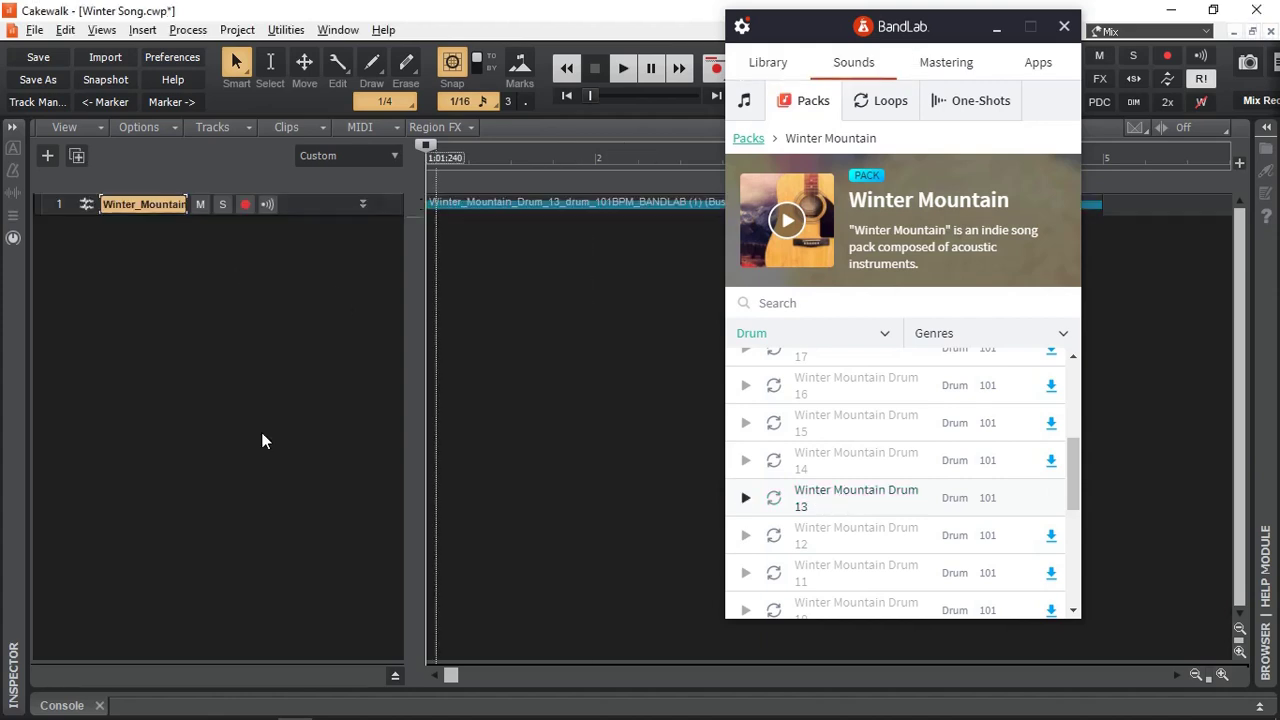
left_click_drag(314, 214, 295, 328)
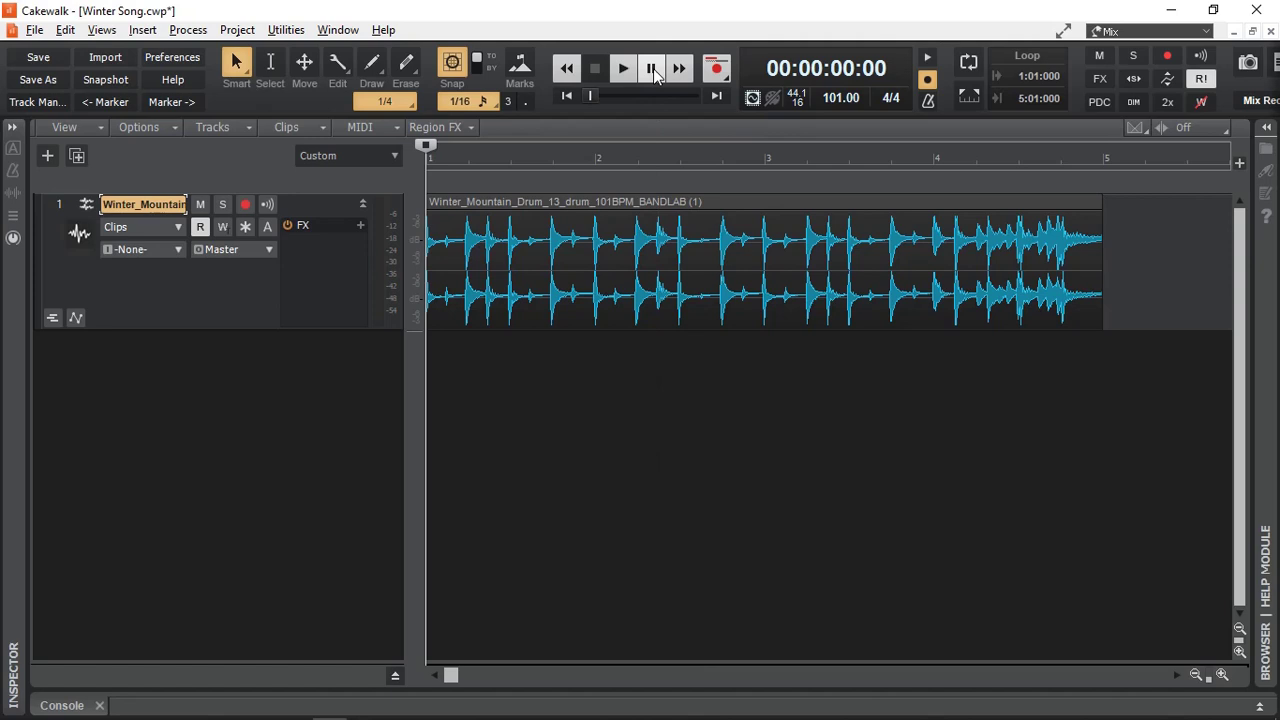
left_click(622, 69)
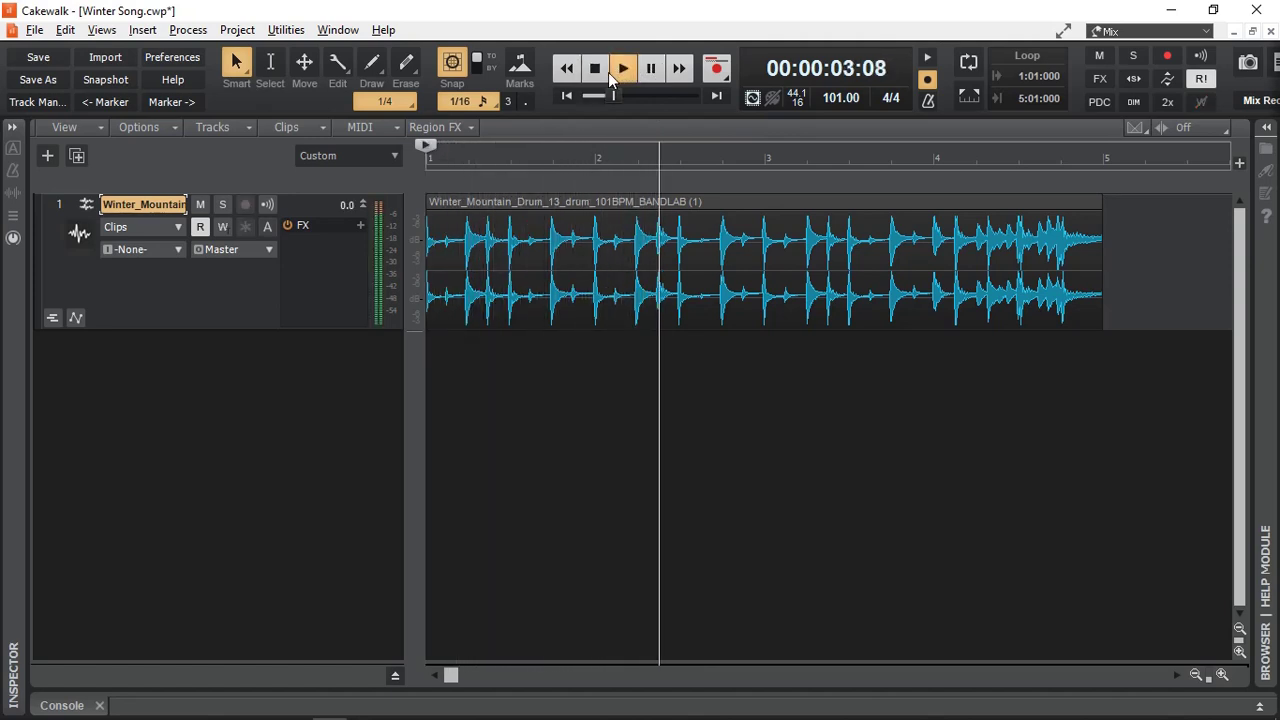
left_click(598, 70)
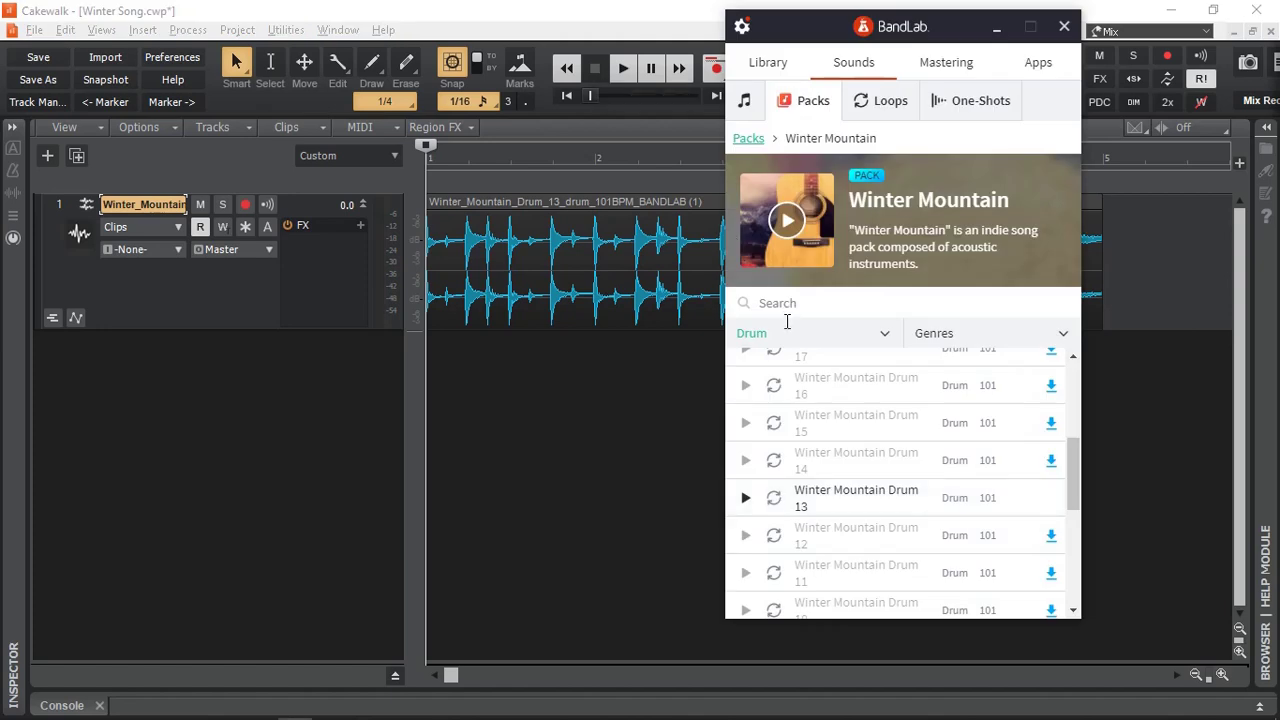
Filter the Winter Mountain loops to Bass and preview Bass 05 and Bass 02.
left_click(766, 336)
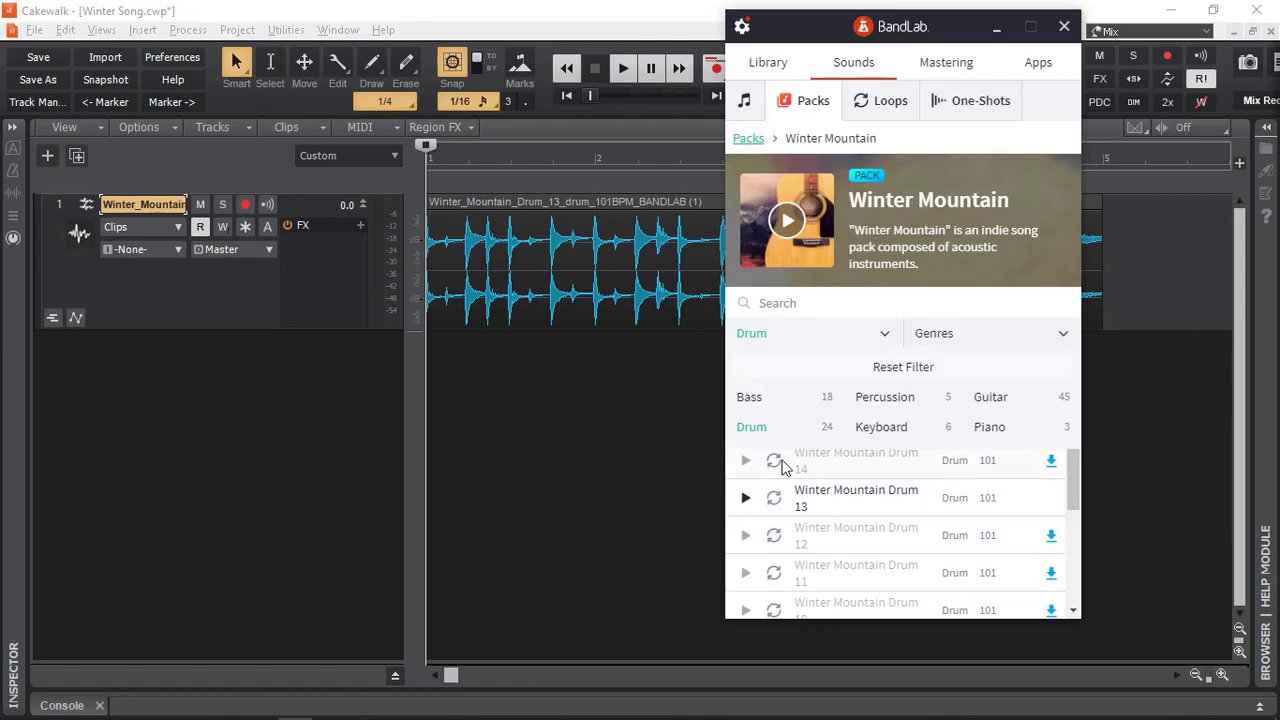
left_click(760, 344)
left_click(783, 342)
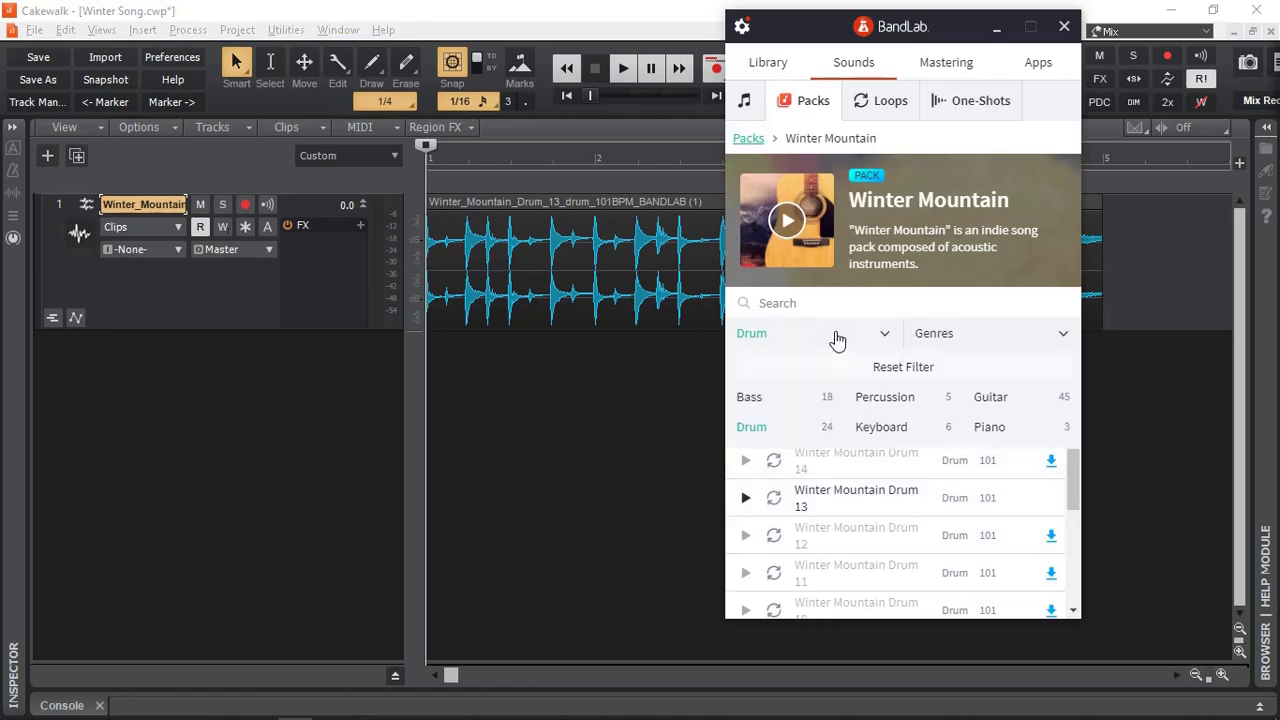
left_click(755, 400)
scroll(814, 472, "down", 5)
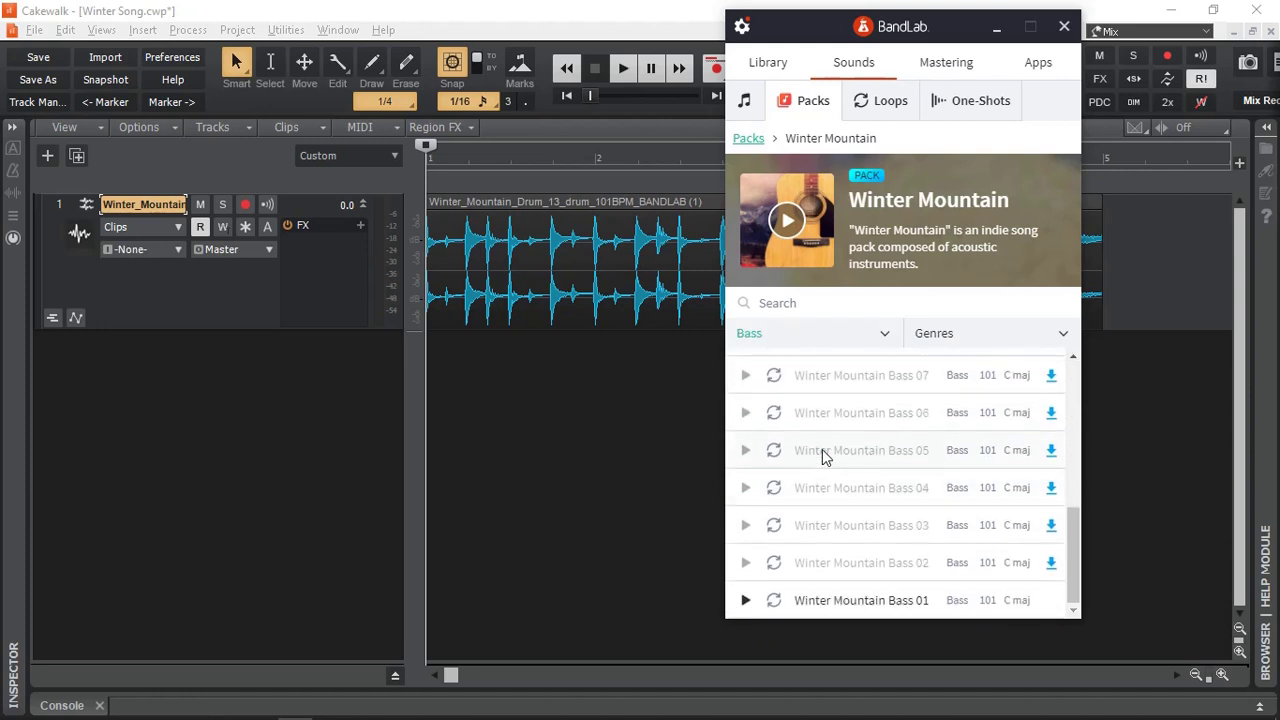
left_click(822, 452)
left_click(833, 566)
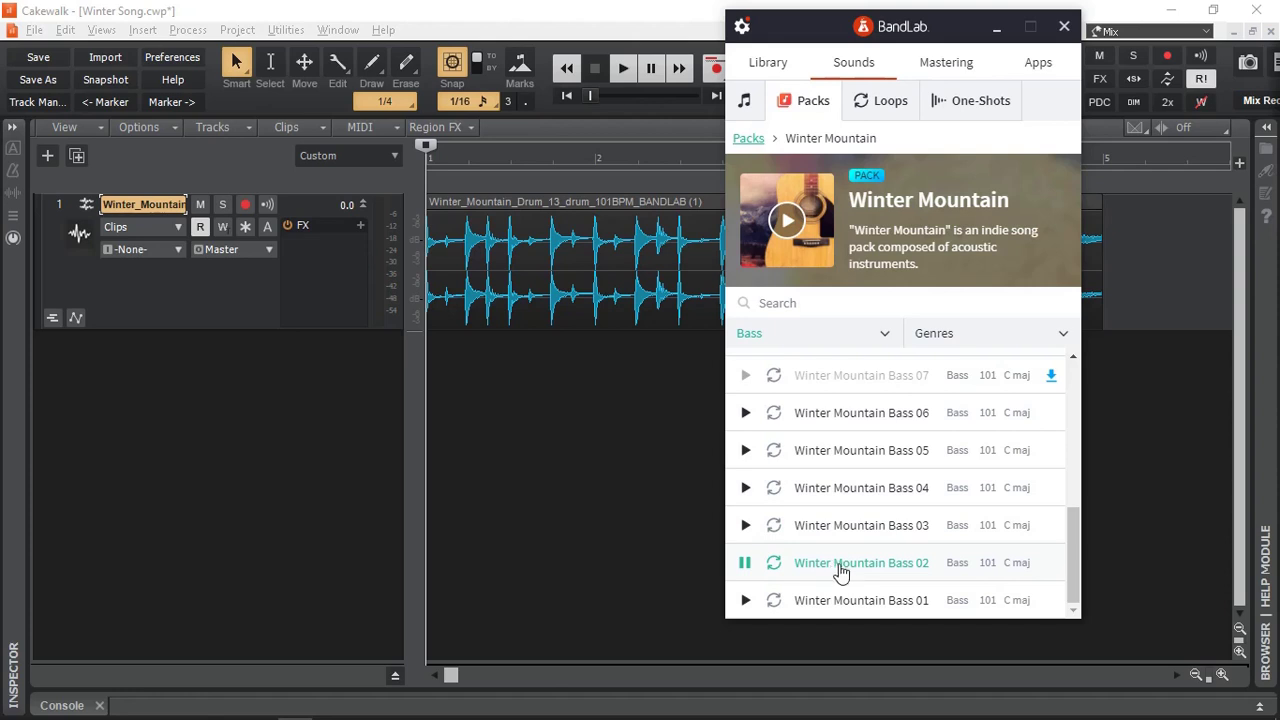
left_click(840, 570)
Drag Winter Mountain Bass 02 into Cakewalk as track 2 and play it with the drums.
left_click_drag(863, 568, 261, 376)
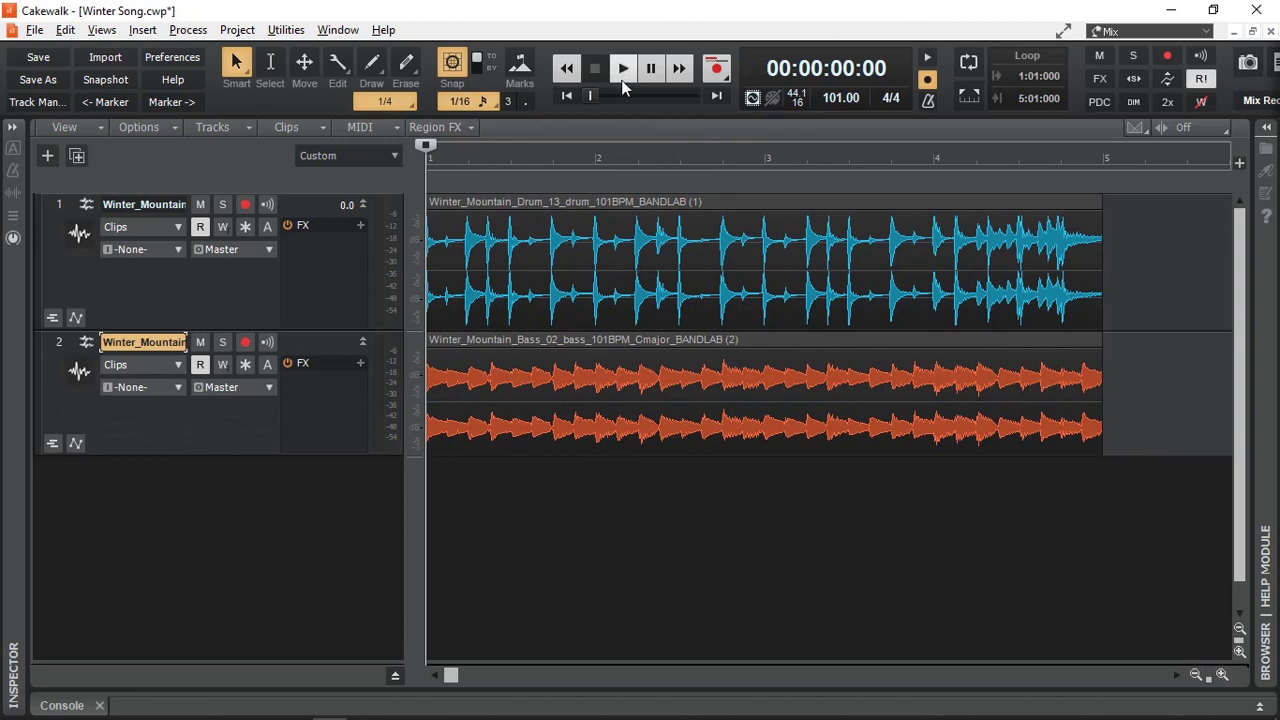
left_click(622, 70)
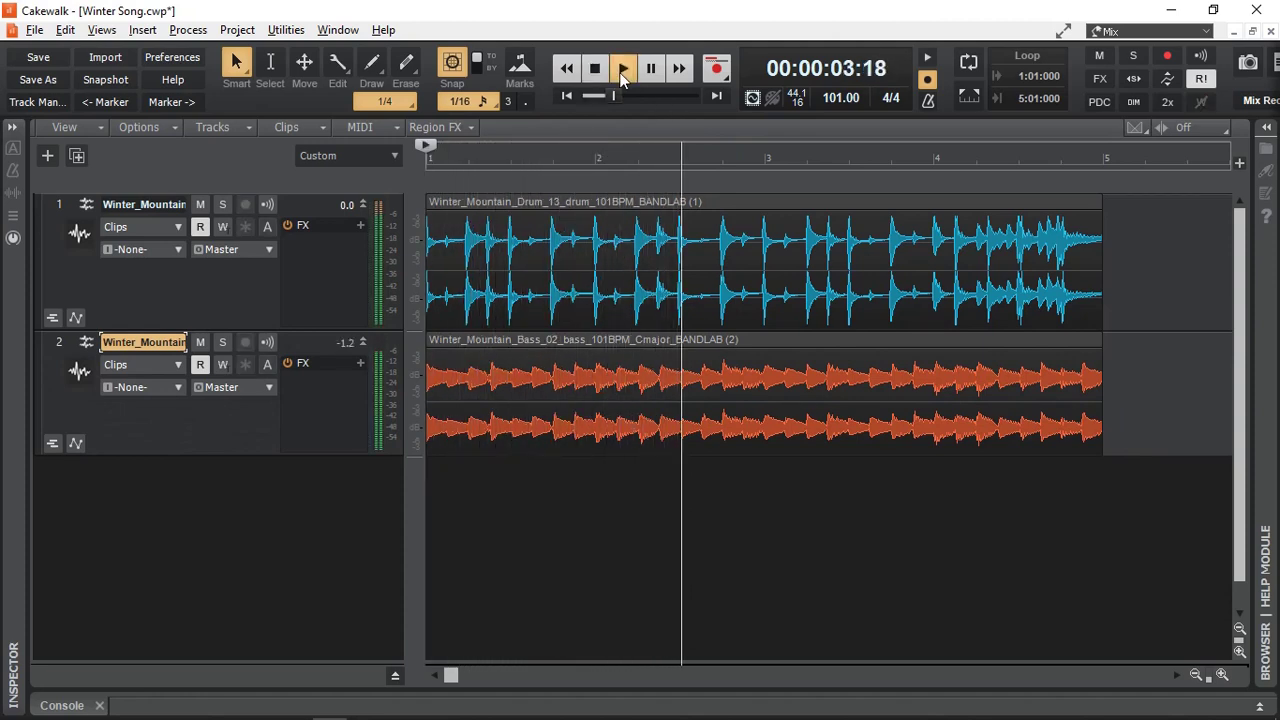
left_click(622, 70)
Select the drum clip and turn on Loop so playback repeats over its length.
left_click(962, 201)
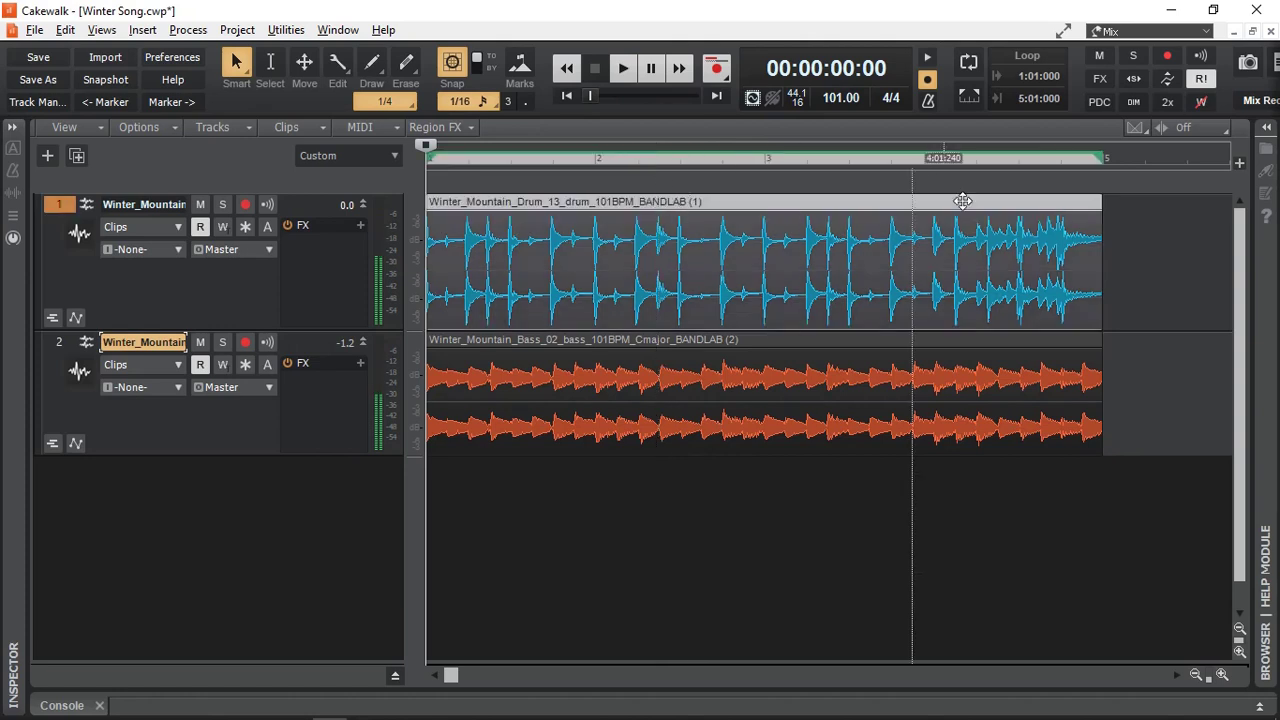
left_click(969, 60)
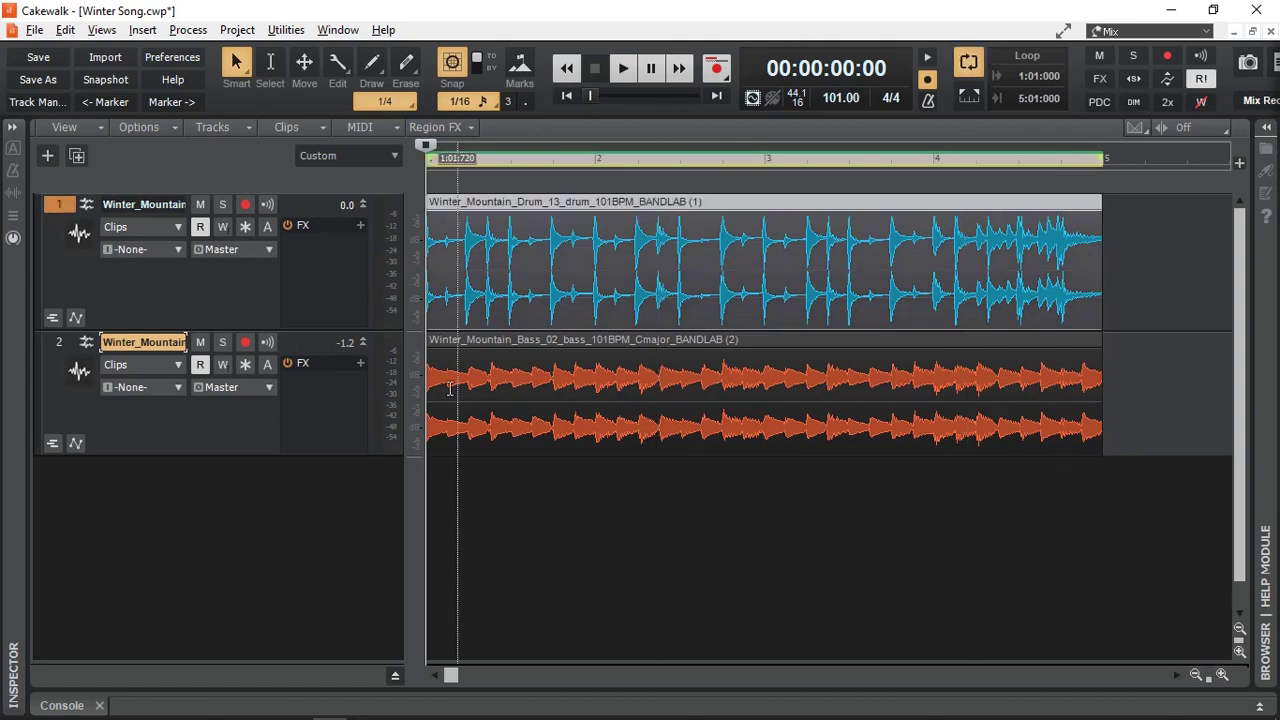
scroll(296, 491, "down", 1)
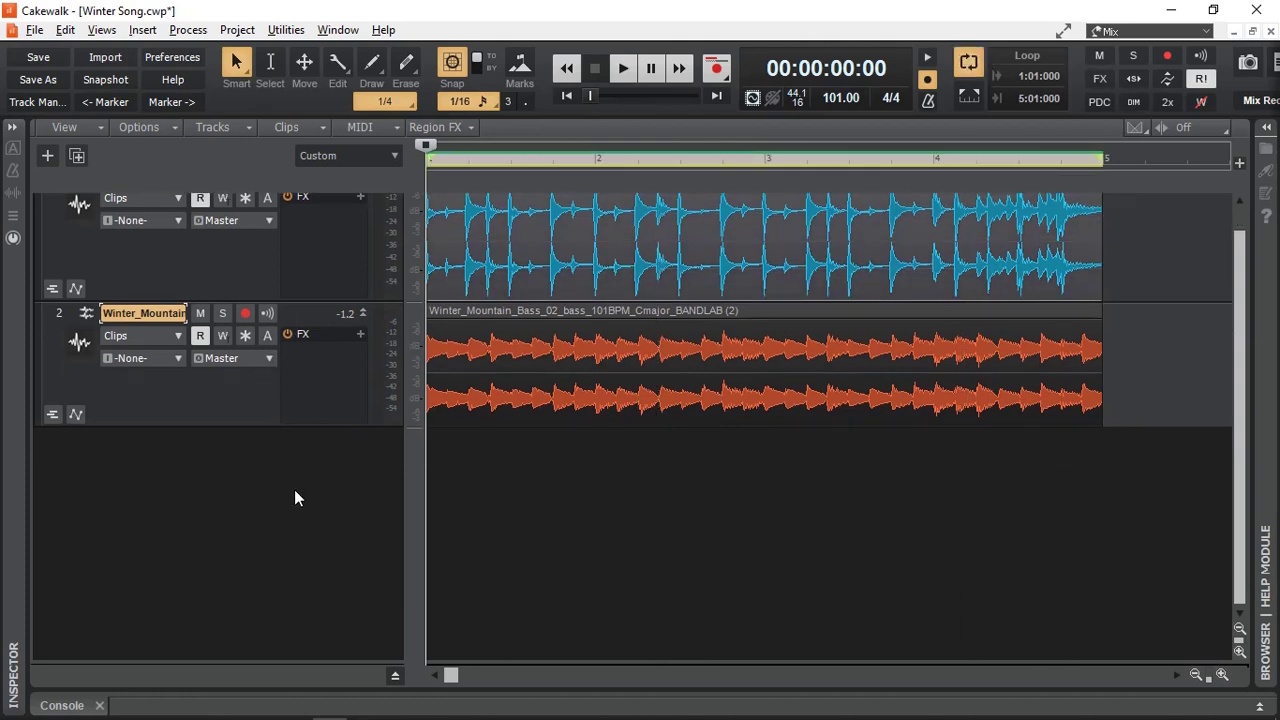
key("alt+Tab")
left_click(808, 343)
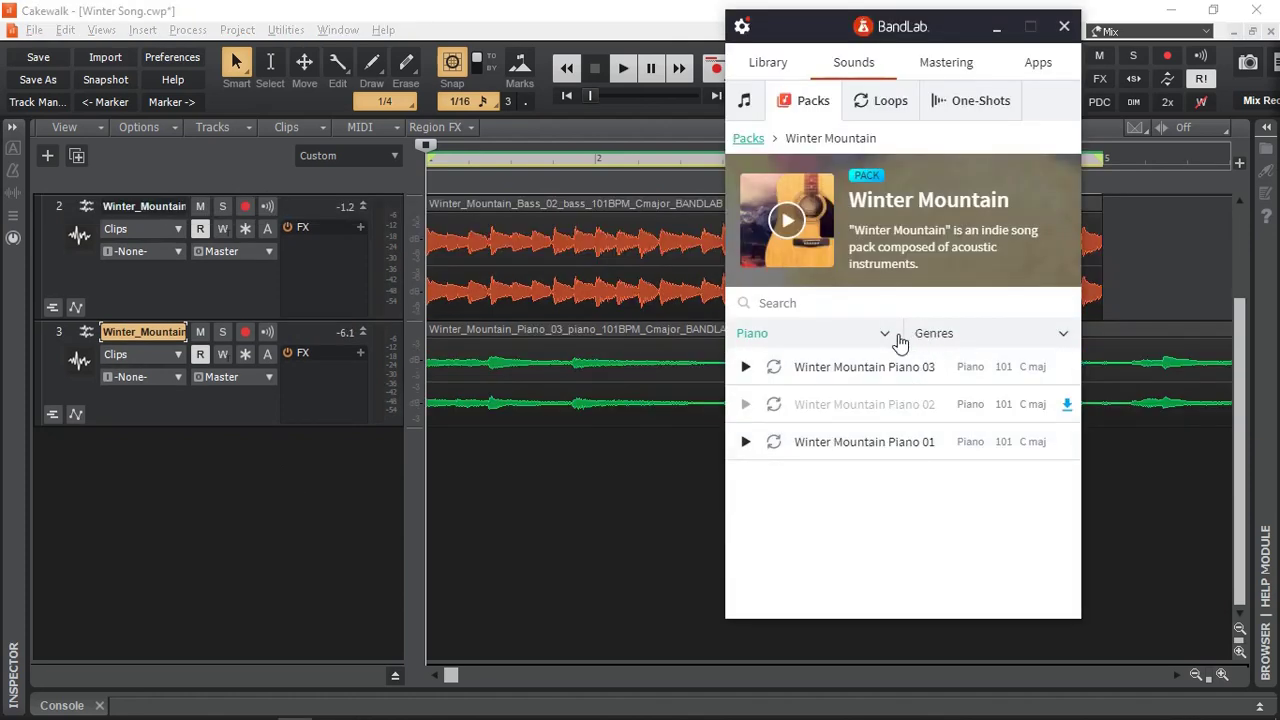
Switch the Winter Mountain loop filter to Guitar.
left_click(860, 337)
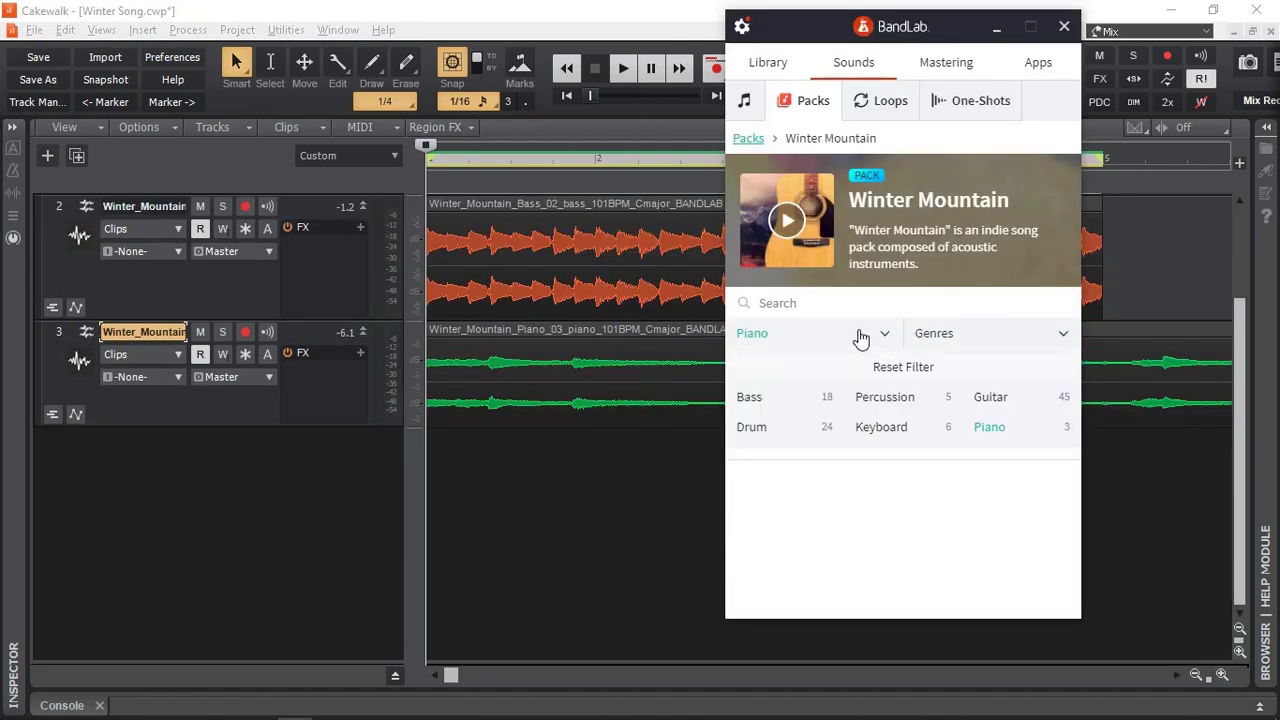
left_click(995, 399)
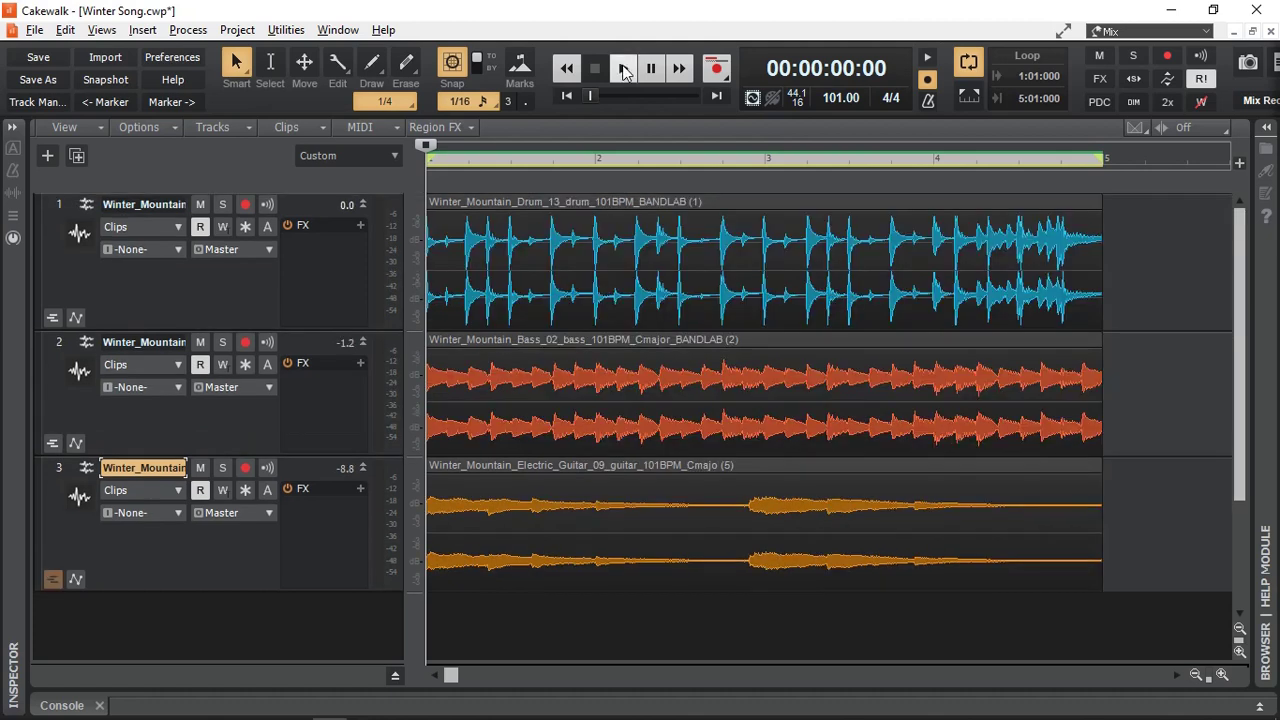
Play the drum, bass and Electric Guitar 09 tracks together.
left_click(622, 68)
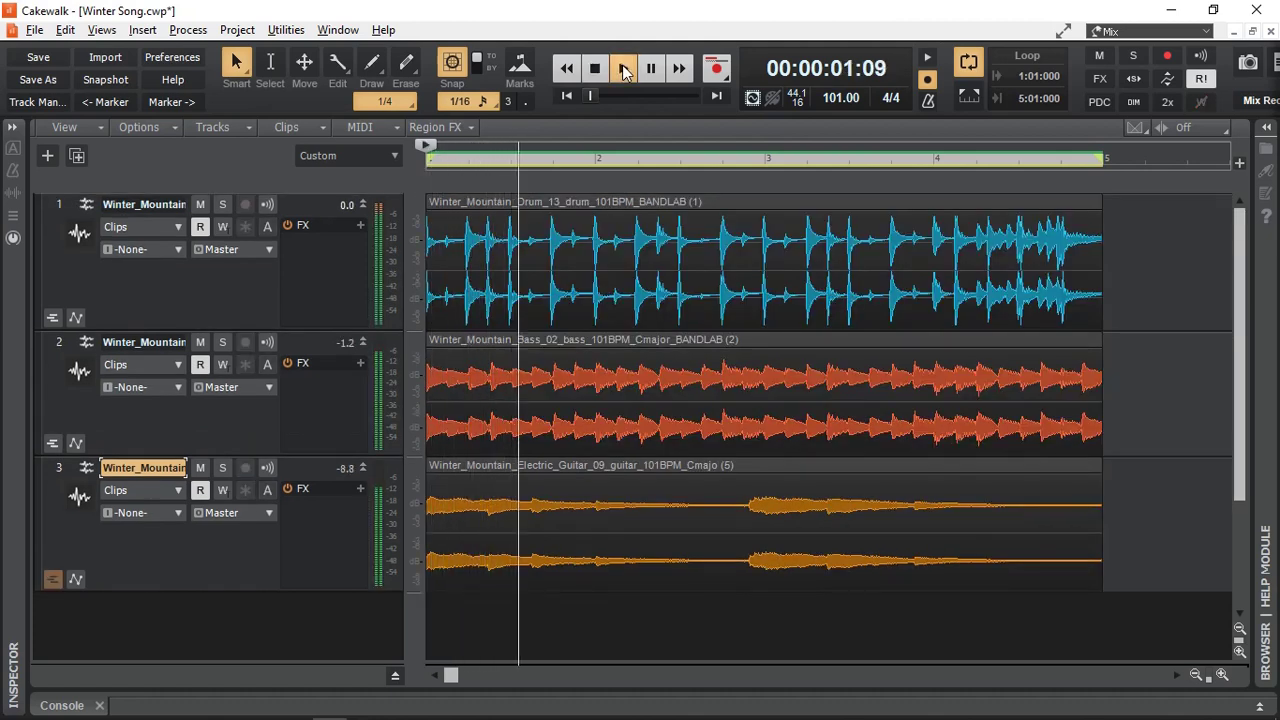